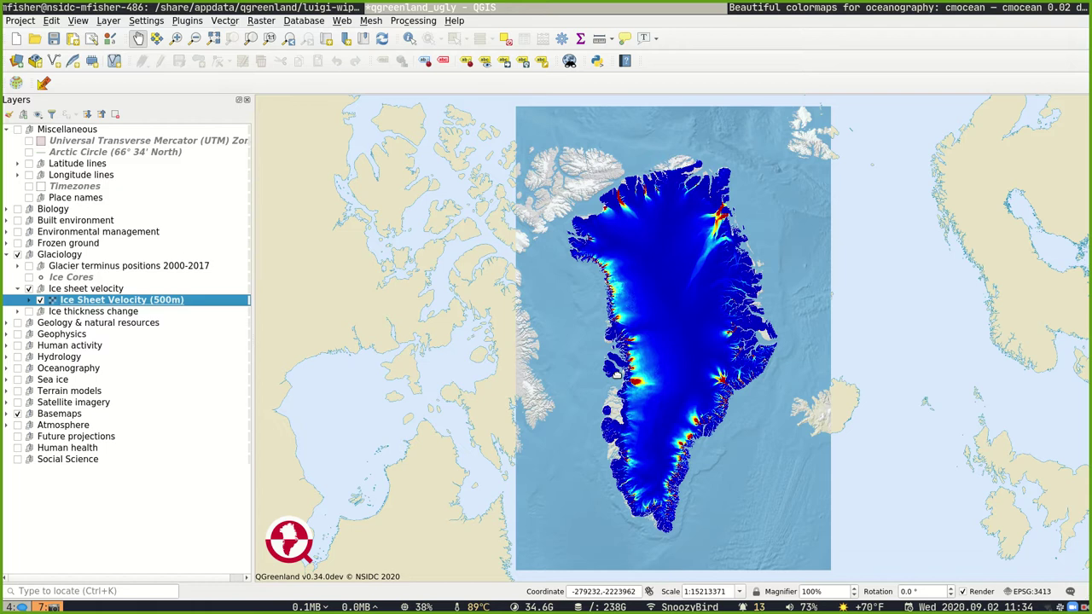
Step: Zoom in on the east-coast outlet glacier to about 1:475418 so its orange-red trunk fills the map
scroll(701, 232, up, 1)
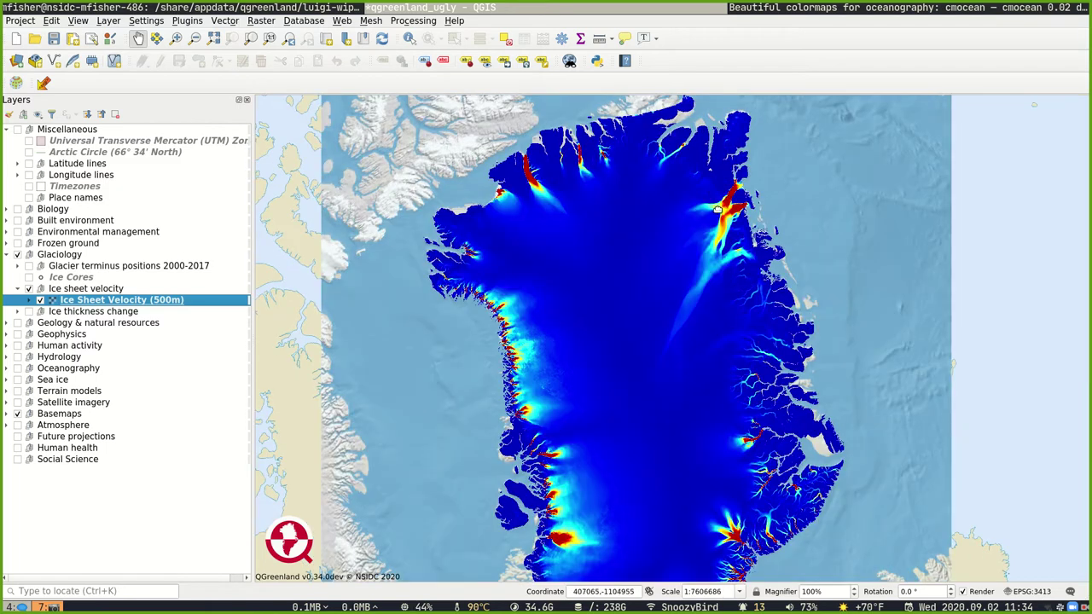
scroll(702, 232, up, 2)
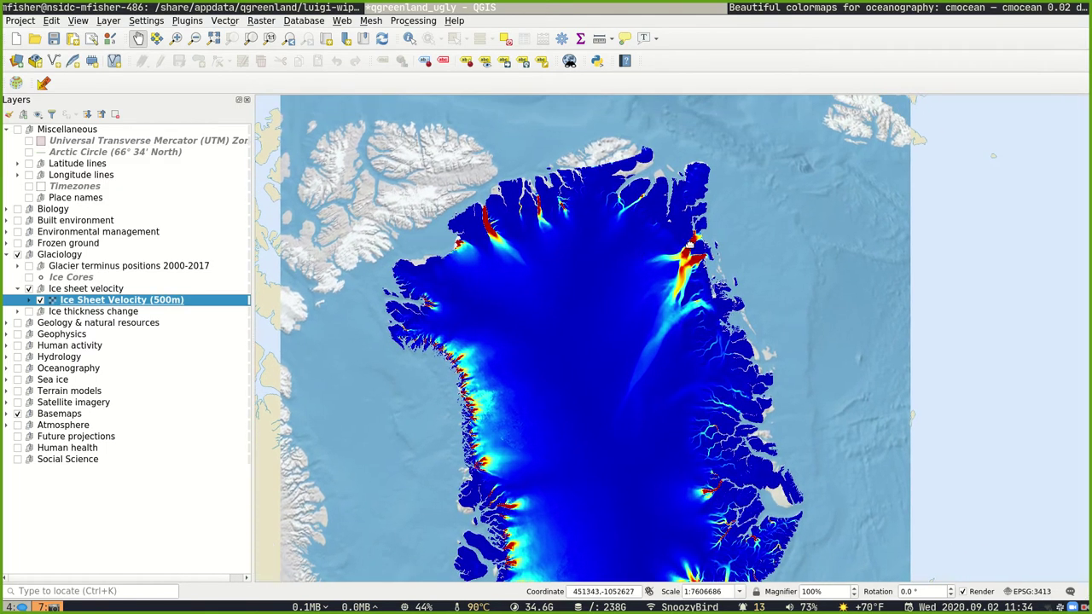
scroll(690, 253, up, 1)
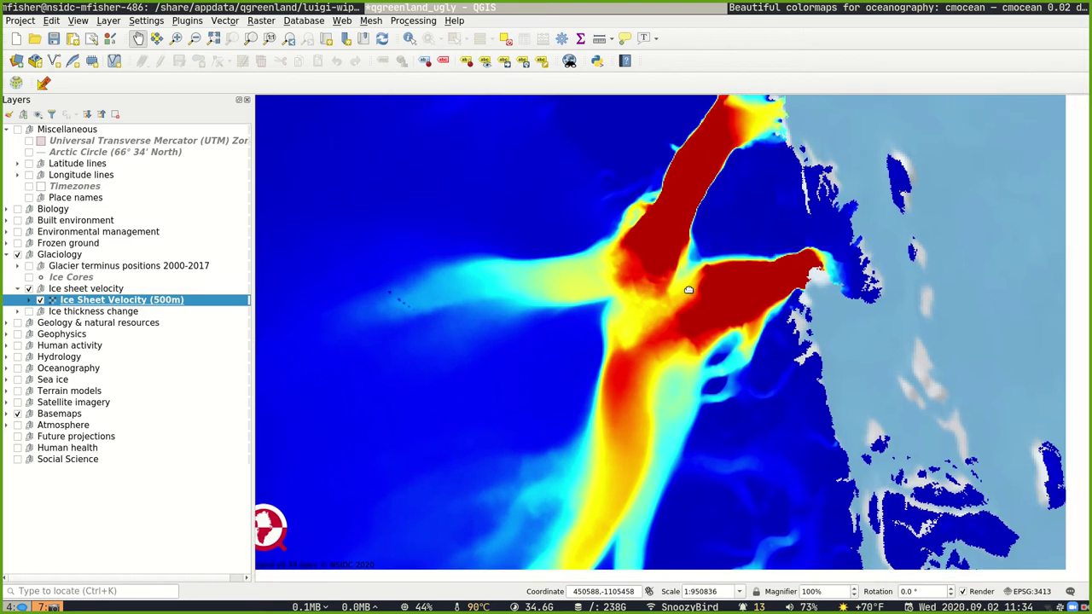
scroll(609, 339, up, 1)
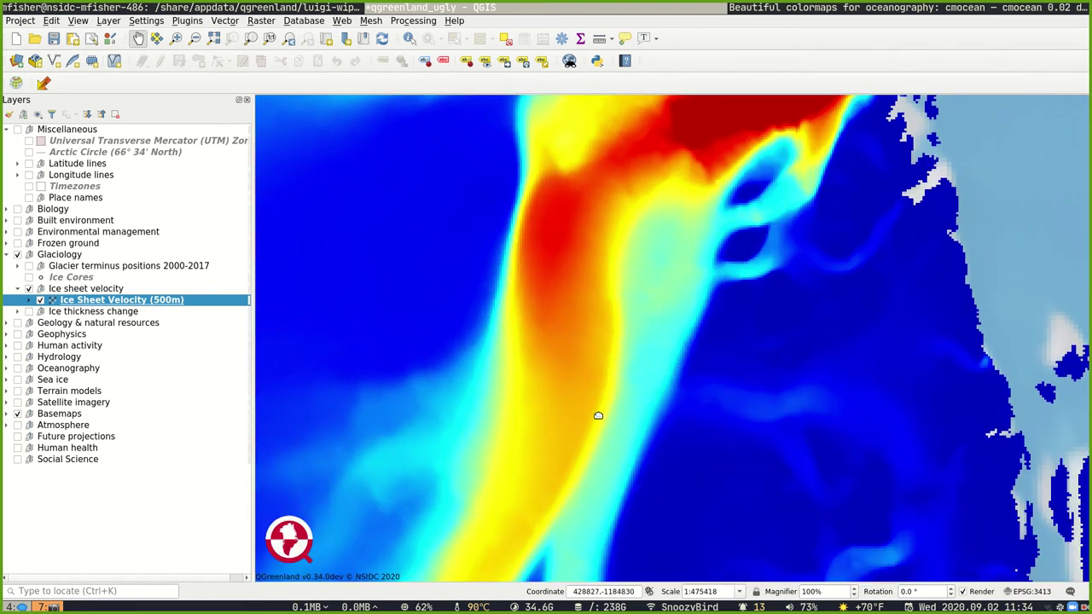
double_click(145, 304)
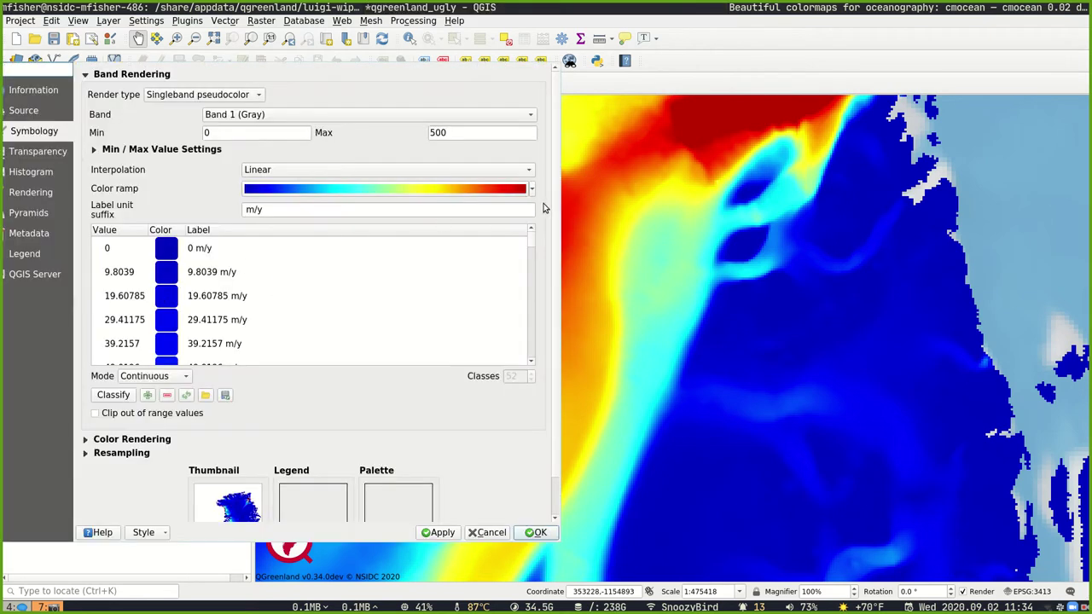
drag(546, 208, 471, 210)
click(461, 194)
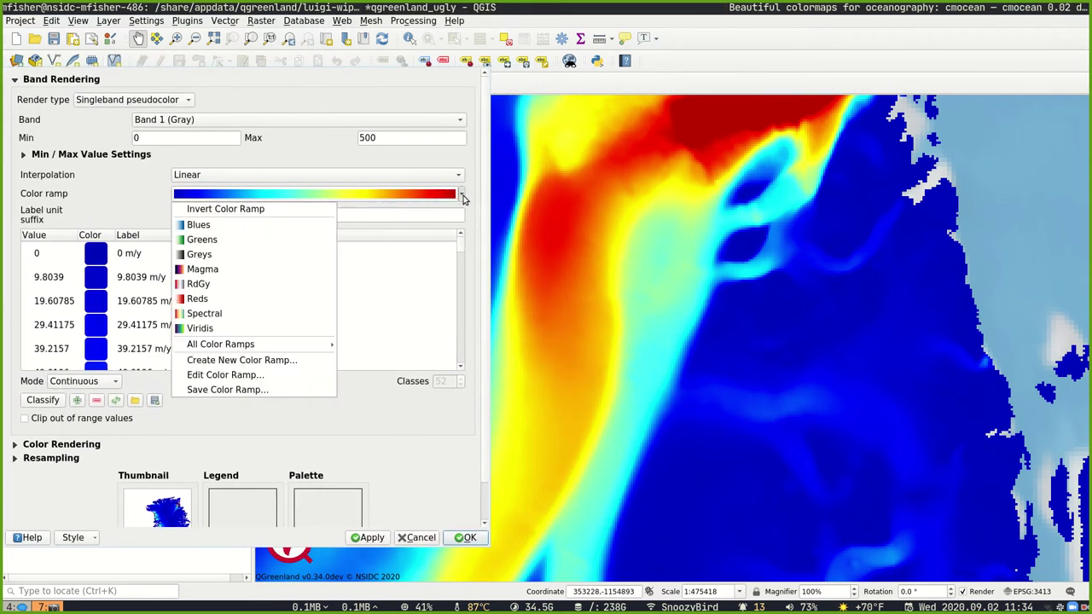
click(223, 327)
click(372, 538)
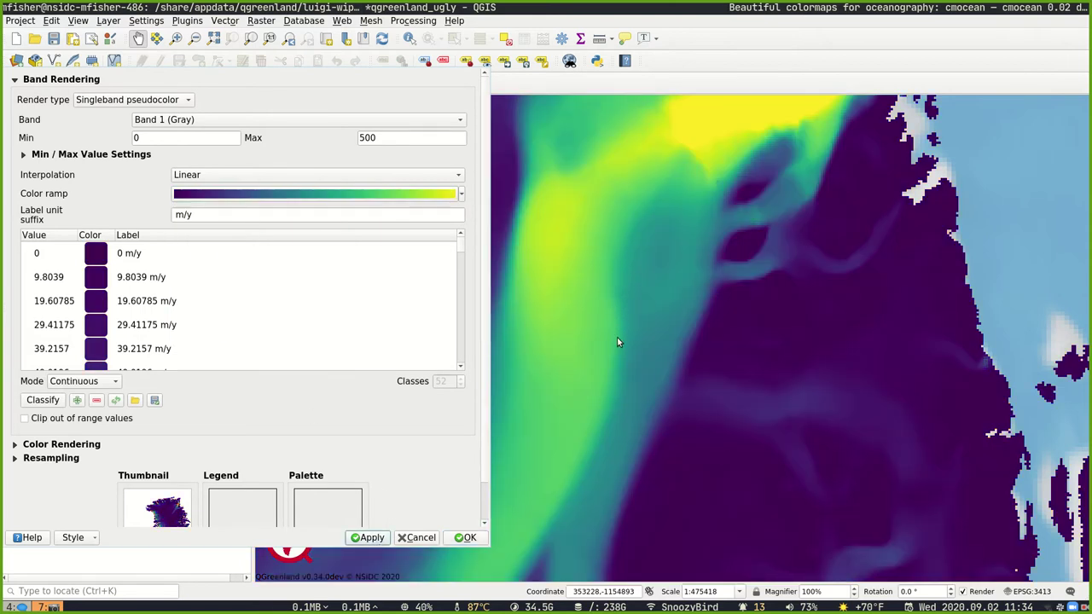
click(464, 196)
mouse_move(280, 346)
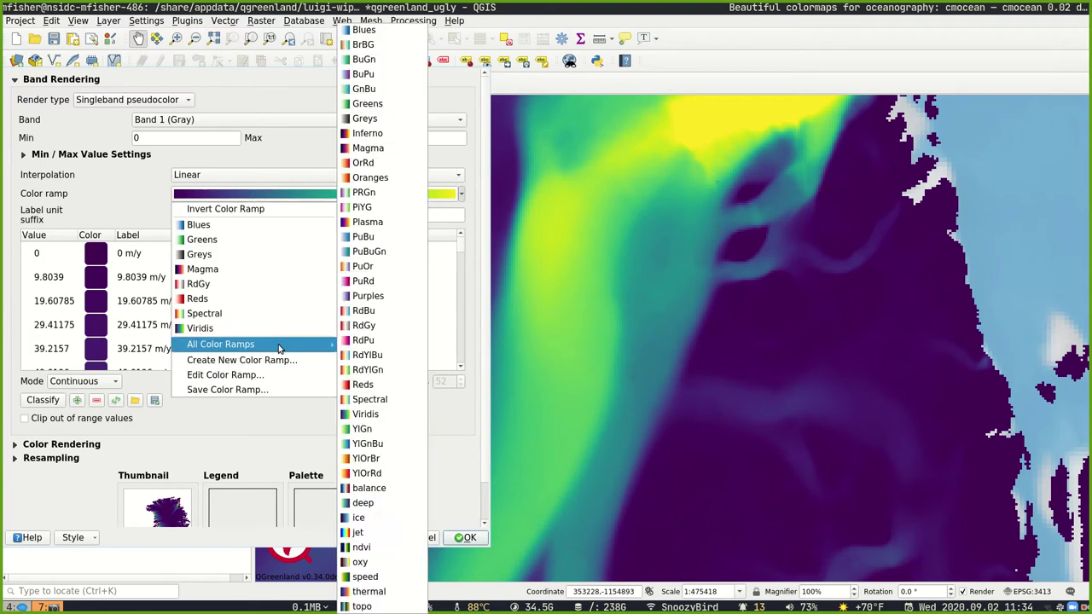
click(381, 532)
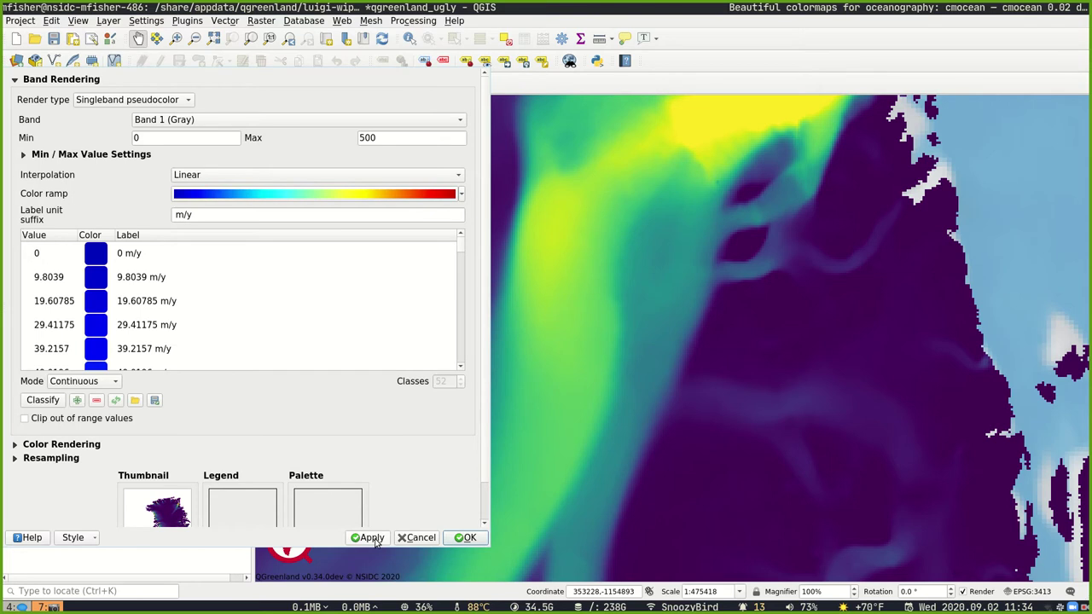
click(369, 538)
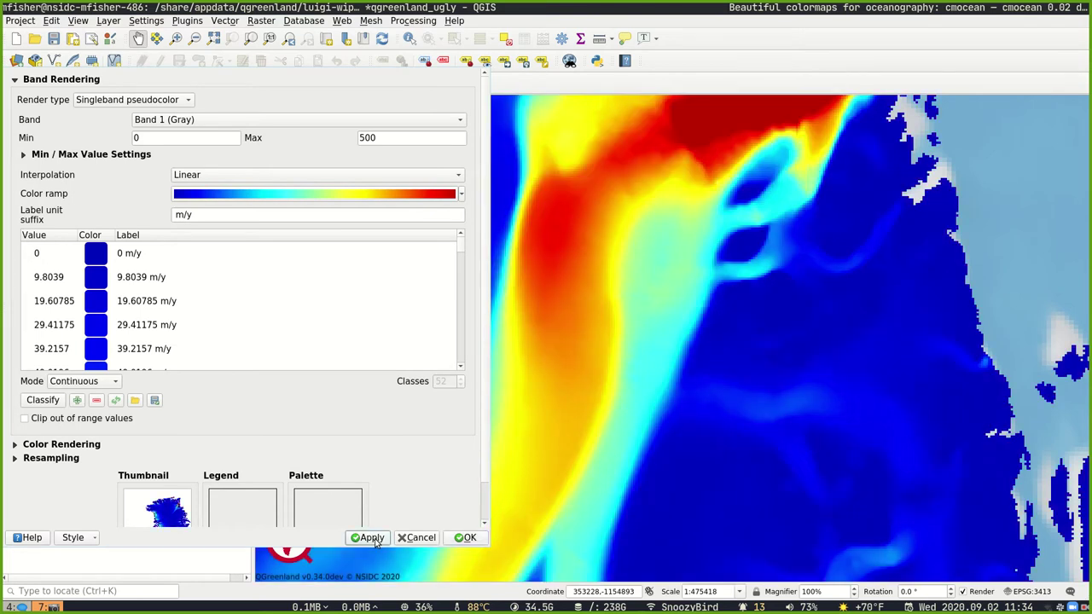
click(465, 538)
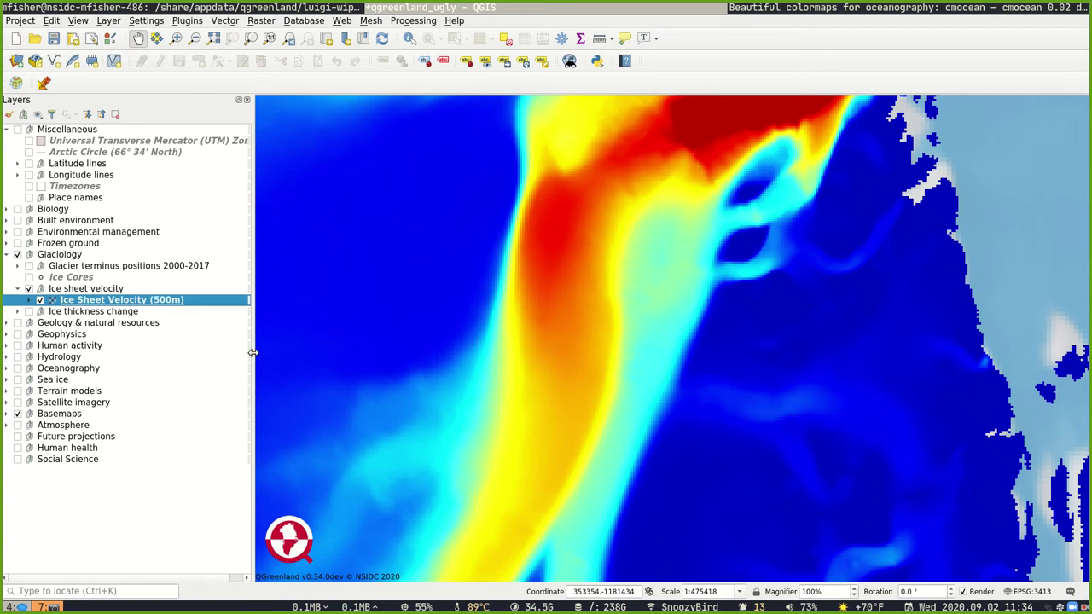
Step: Reopen the velocity layer's symbology, browse All Color Ramps without changing jet, and move the dialog right
double_click(94, 299)
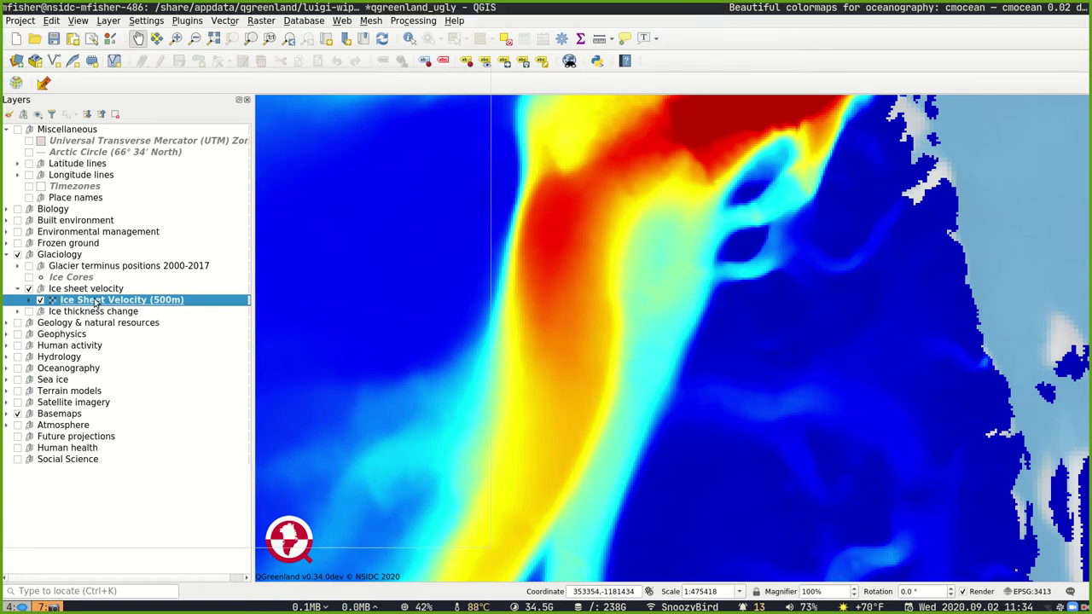
click(461, 198)
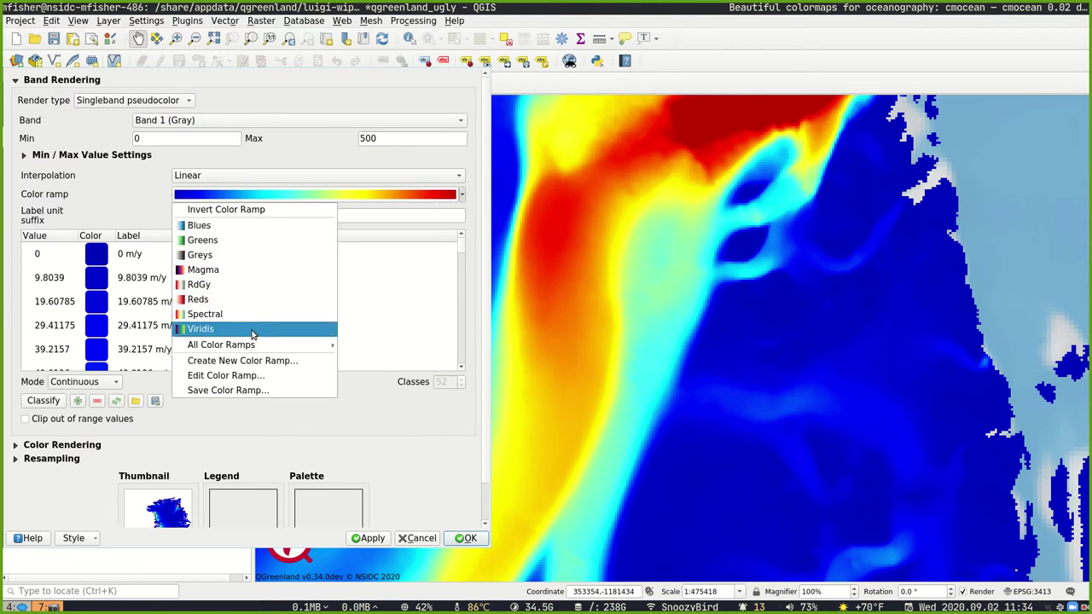
mouse_move(251, 350)
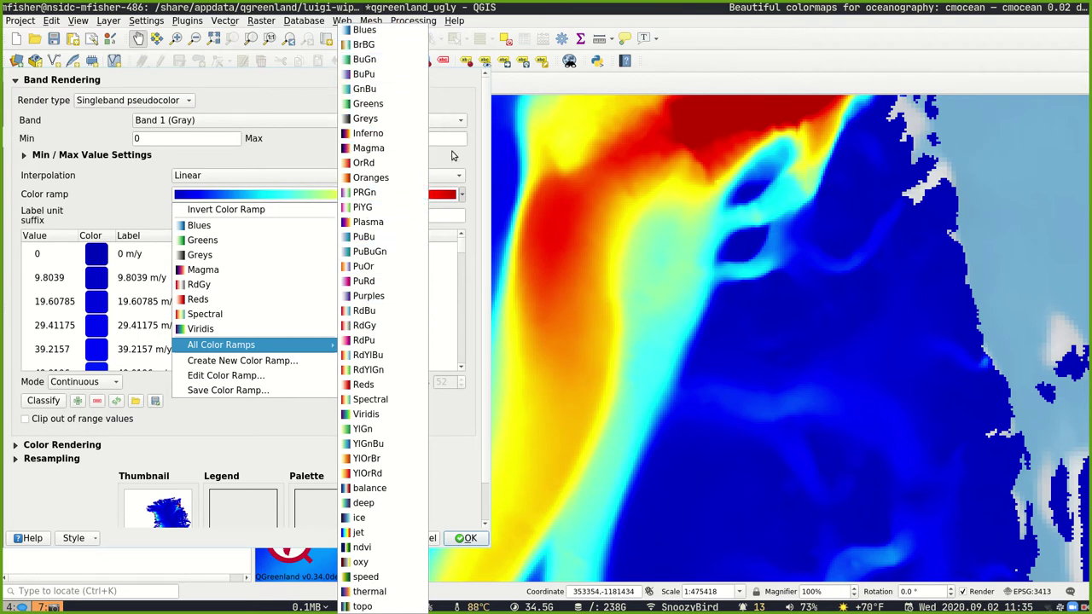
key(Escape)
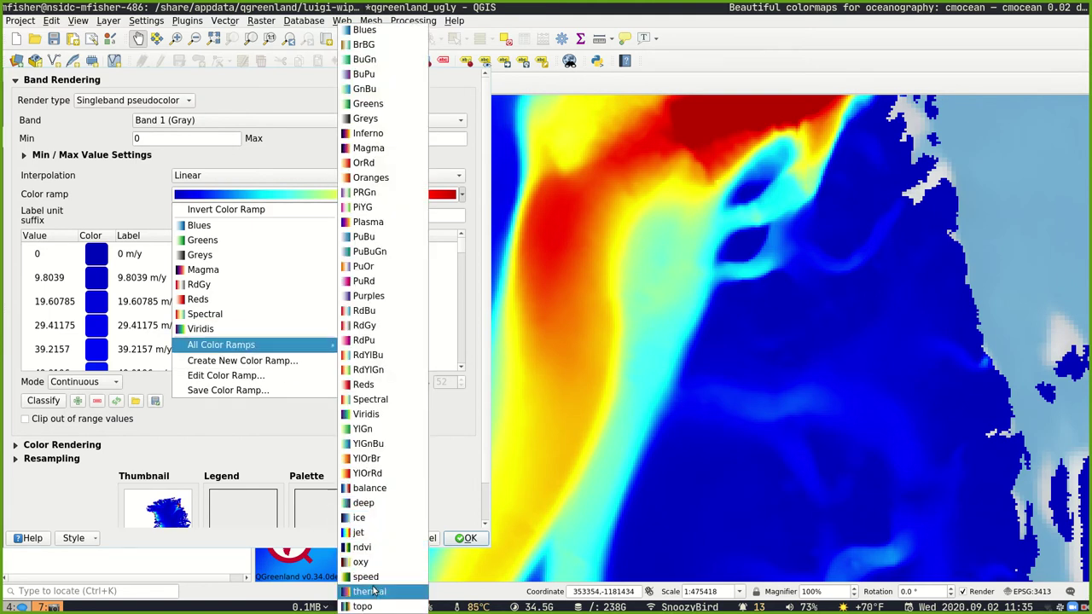
click(470, 406)
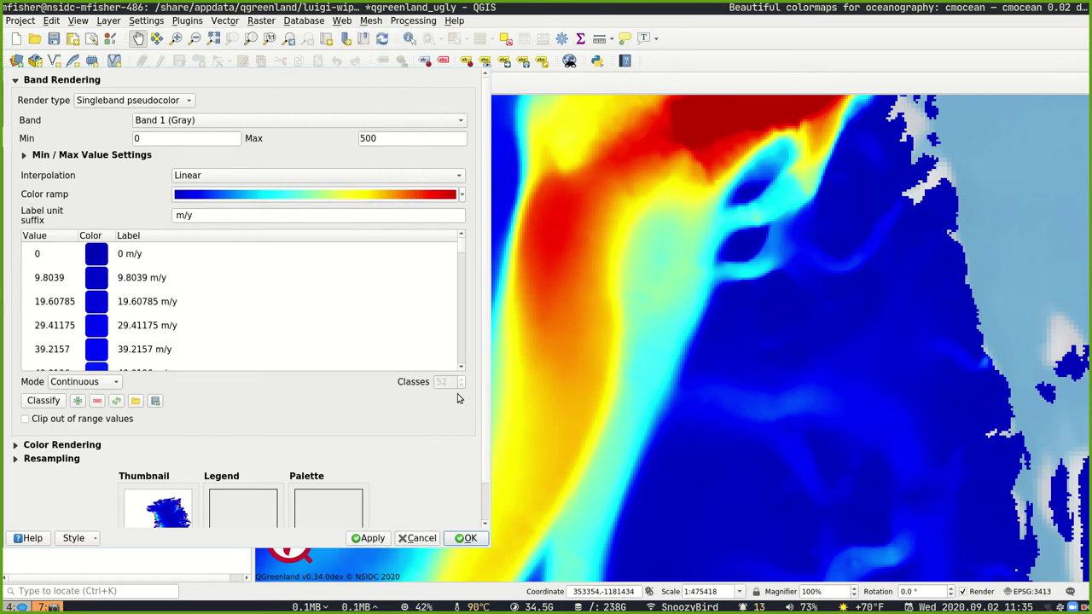
drag(460, 86, 704, 94)
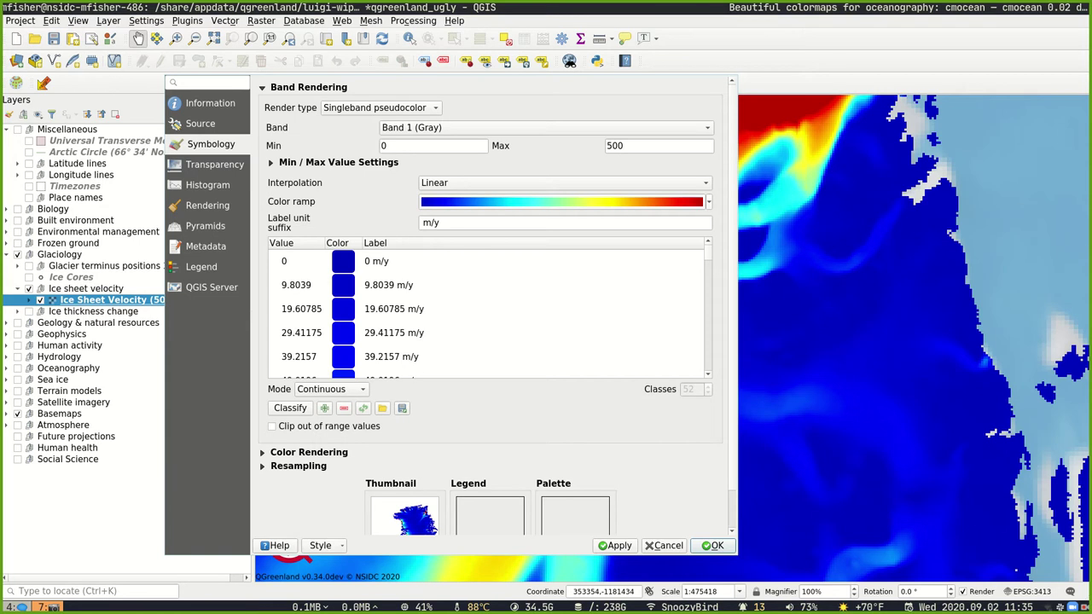
Step: Confirm the QGIS layer properties with OK, then scroll the cmocean gallery to the speed colormap
click(820, 7)
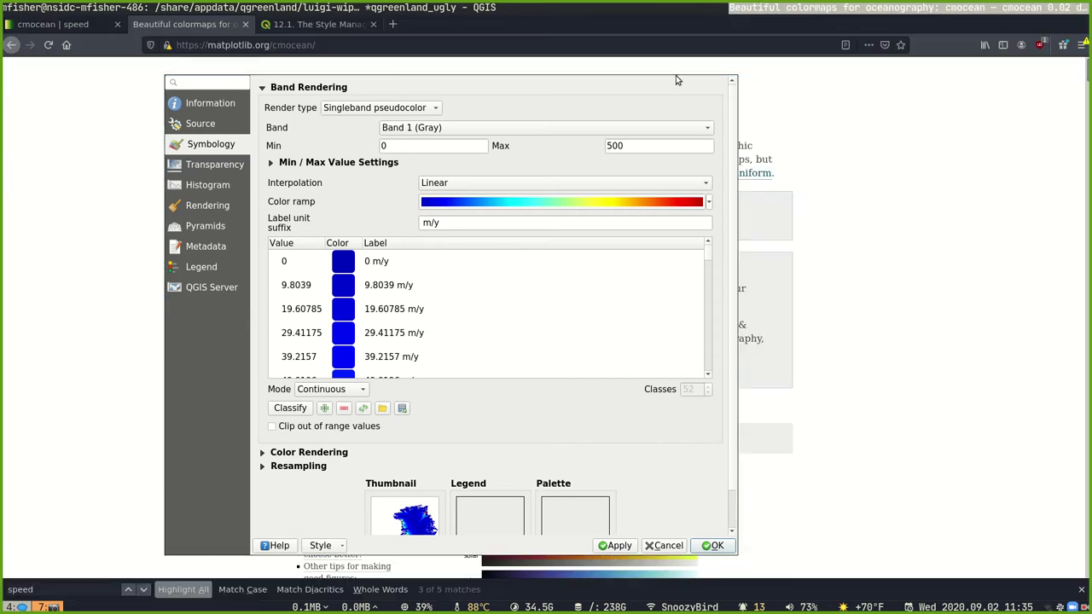
click(713, 546)
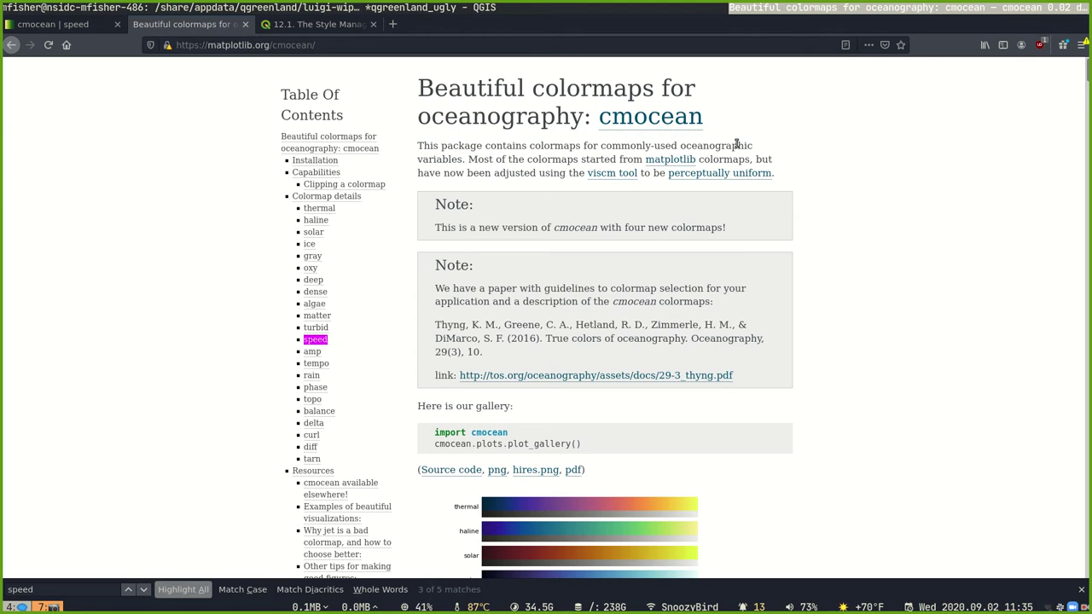
scroll(737, 145, down, 3)
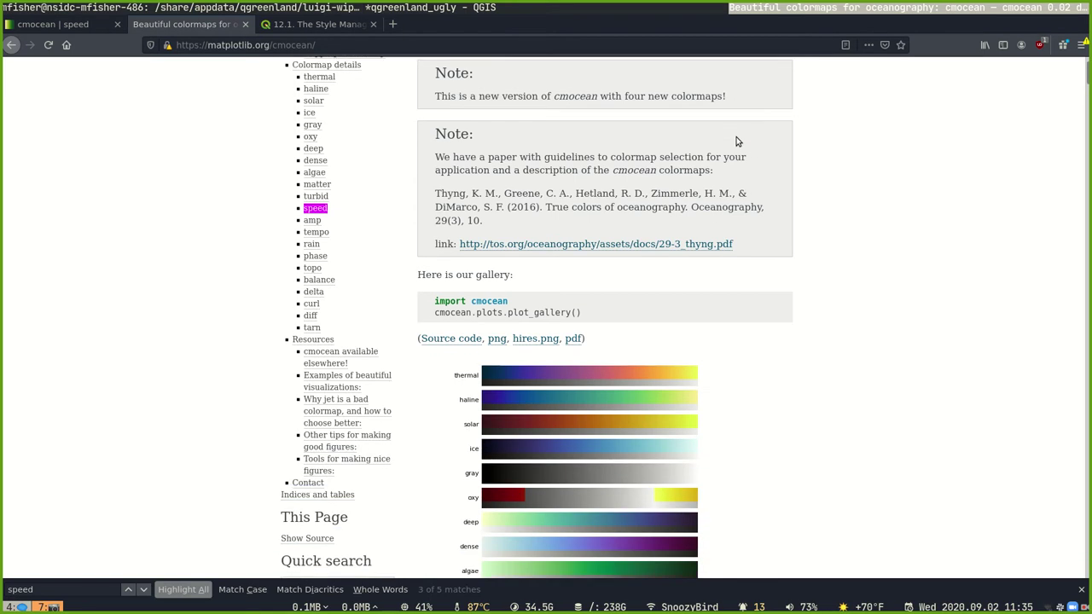
scroll(737, 141, down, 8)
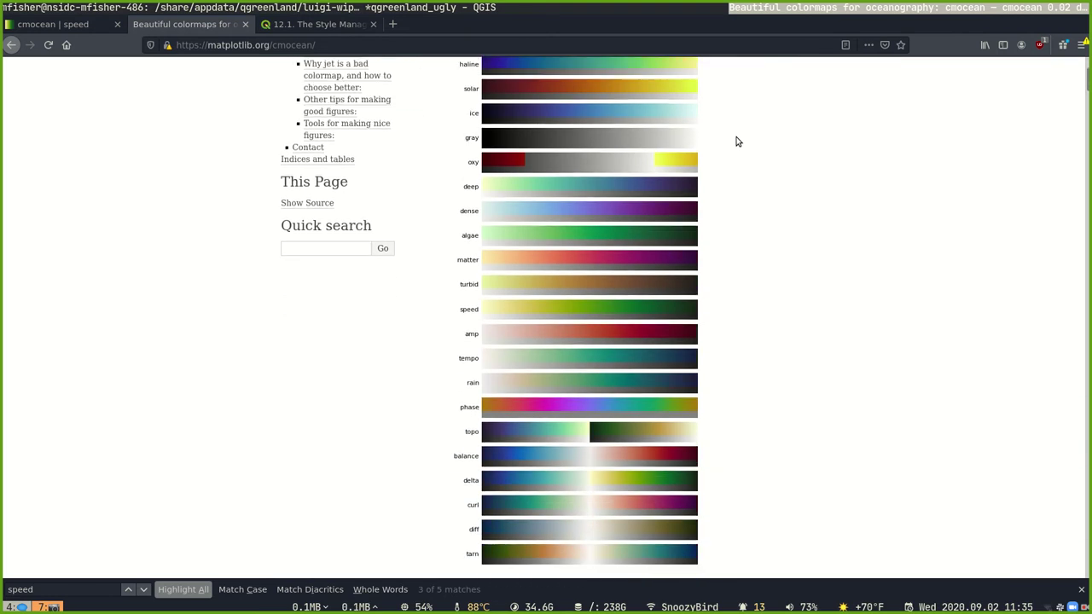
scroll(743, 146, up, 7)
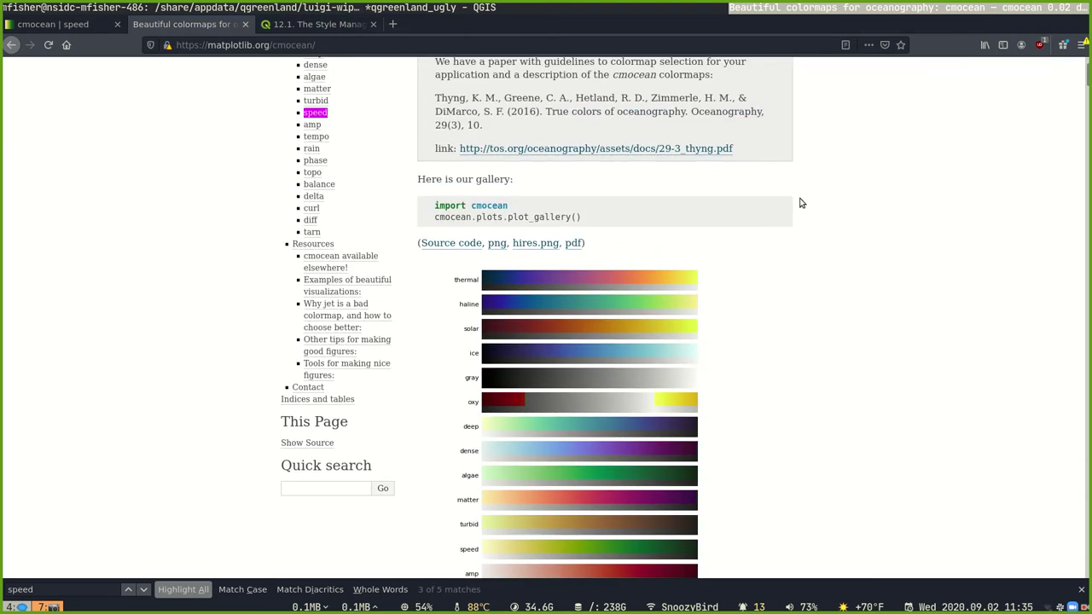
scroll(657, 205, up, 2)
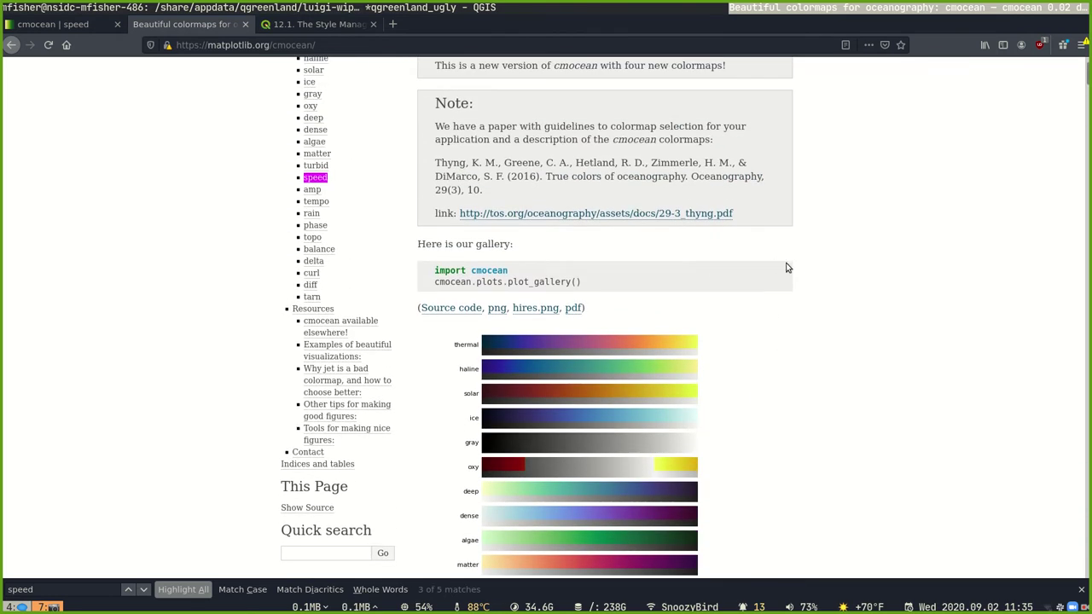
scroll(817, 261, down, 4)
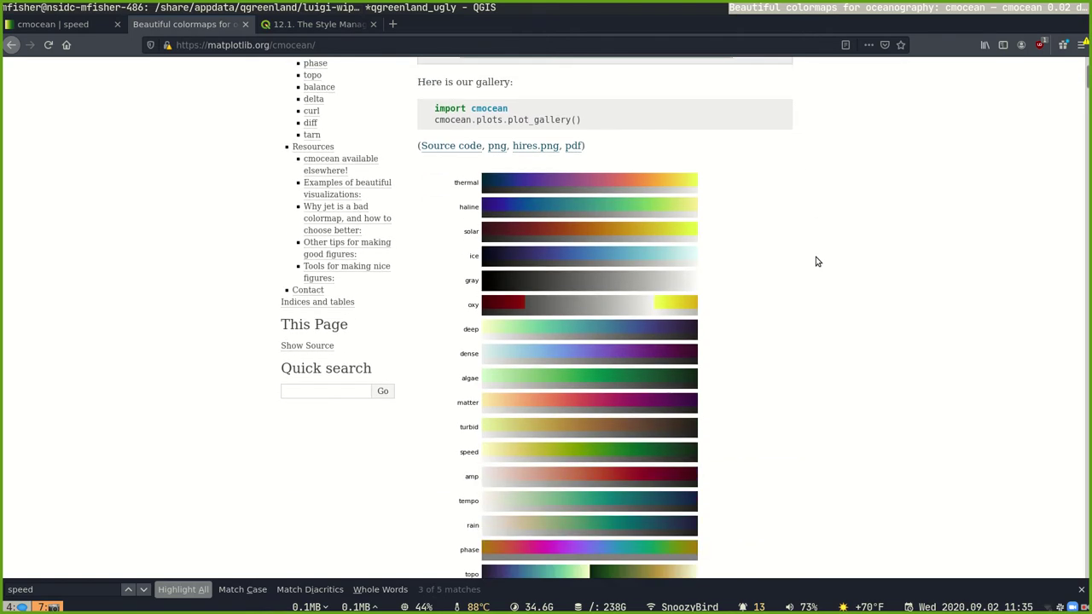
scroll(816, 262, down, 5)
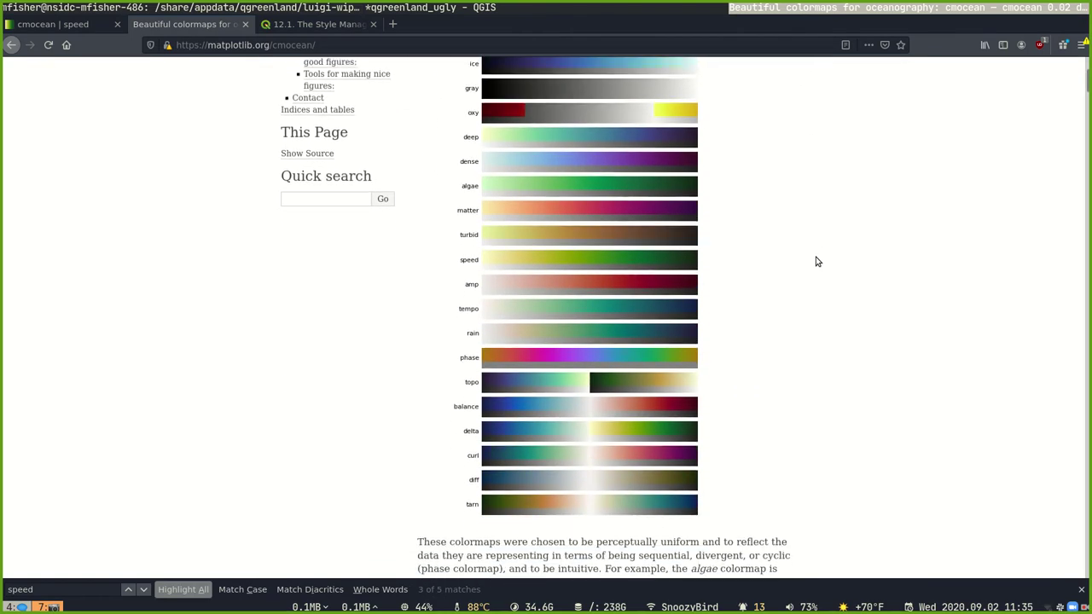
scroll(817, 262, up, 1)
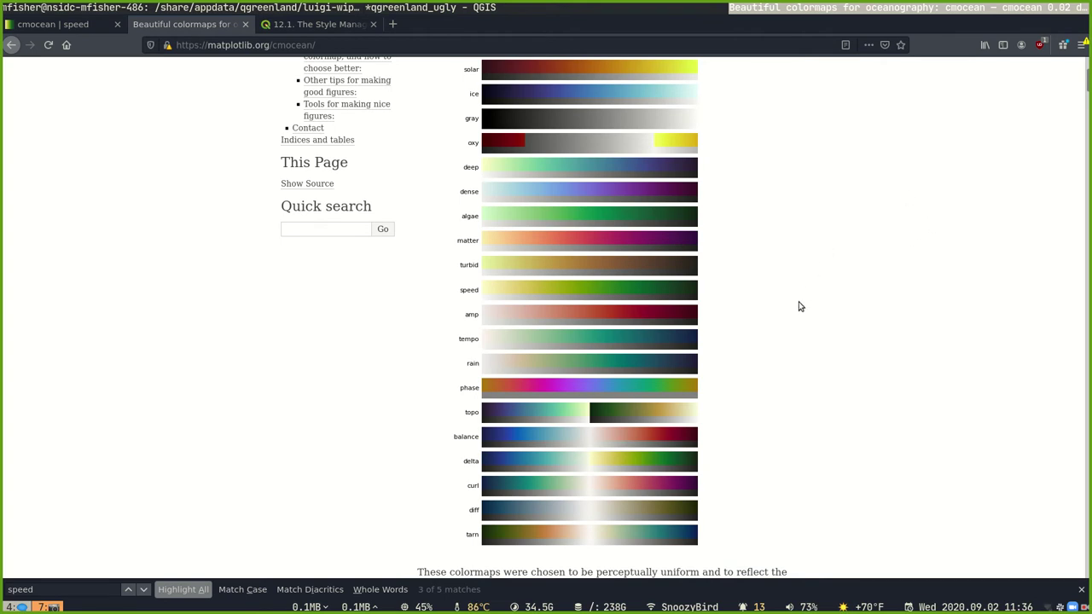
scroll(796, 306, down, 3)
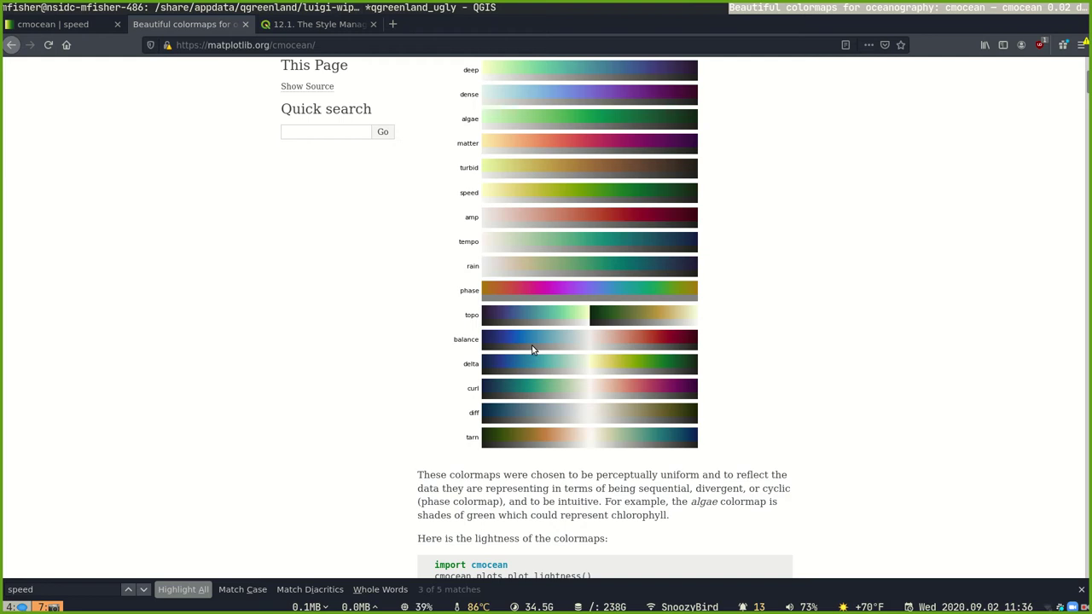
scroll(447, 347, up, 1)
scroll(447, 347, up, 2)
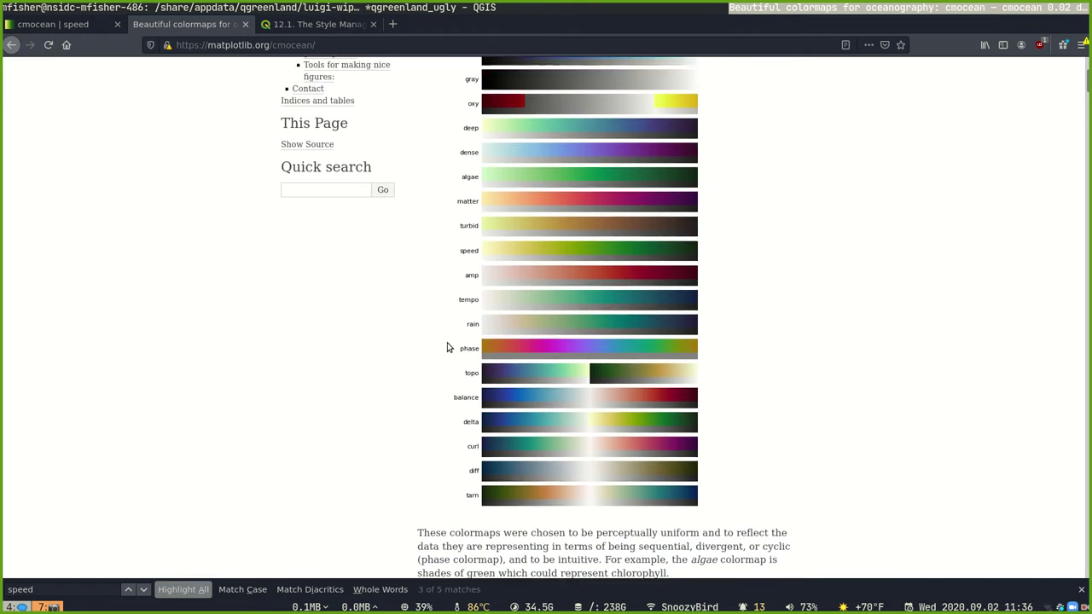
scroll(452, 286, up, 3)
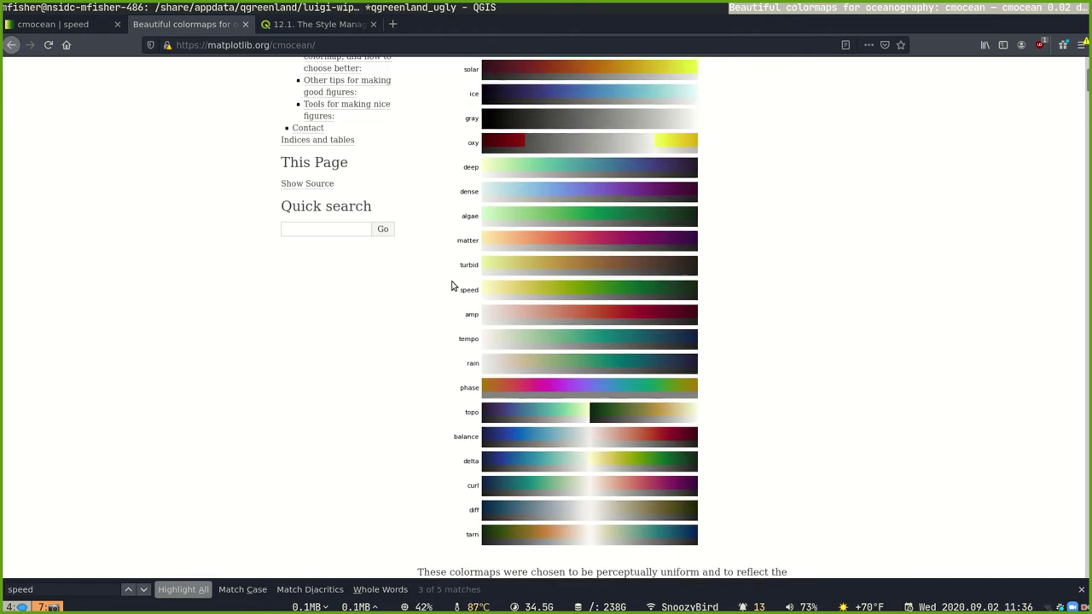
scroll(452, 286, up, 2)
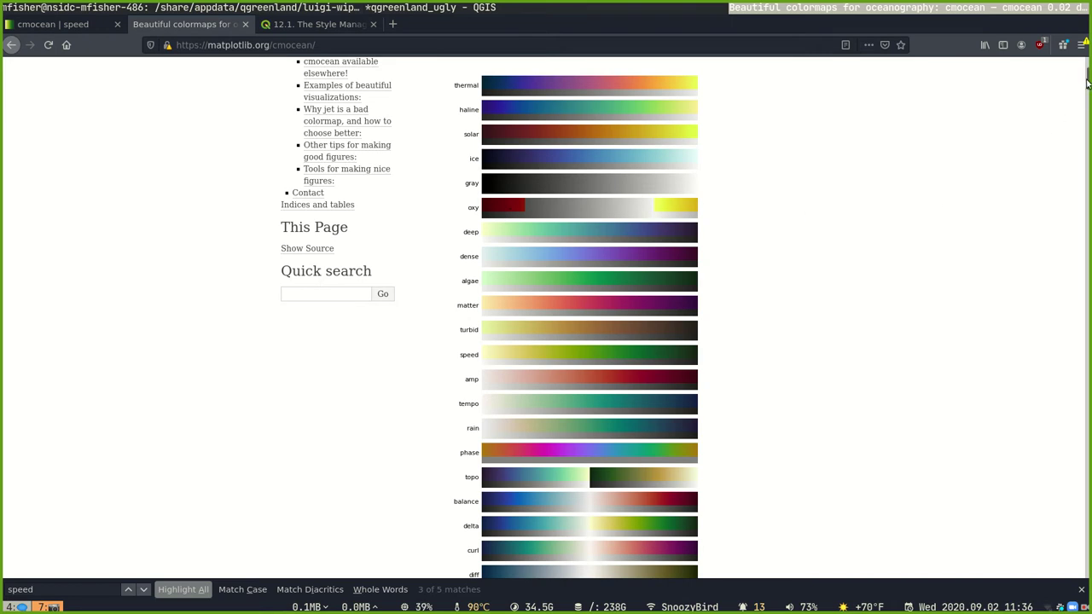
drag(1087, 83, 1087, 84)
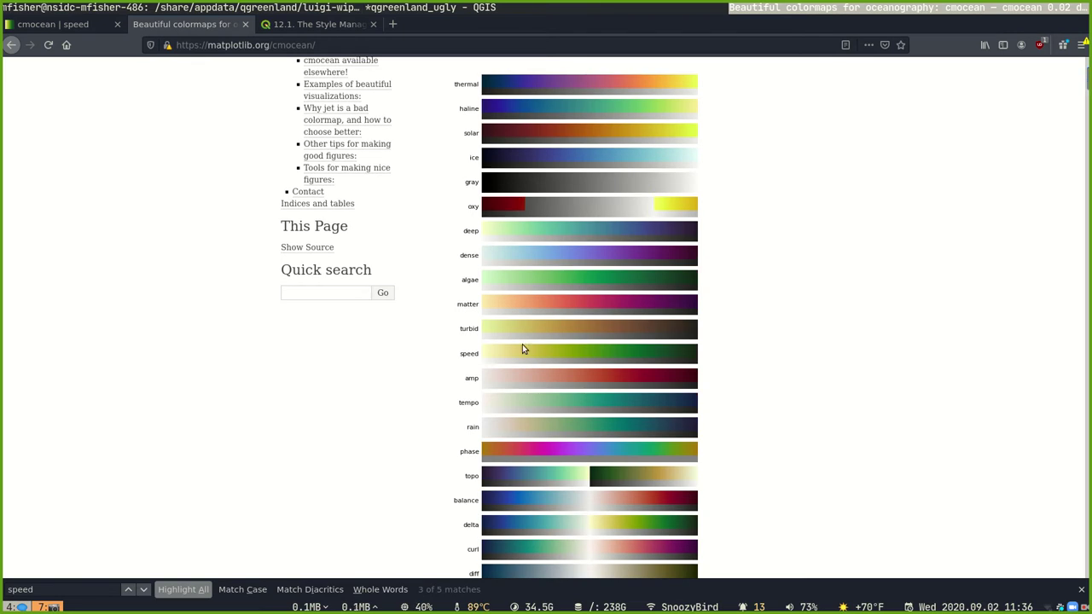
Step: Find 'speed' on the cmocean page to reach the speed colormap's description and example map
key(ctrl+f)
text(speed)
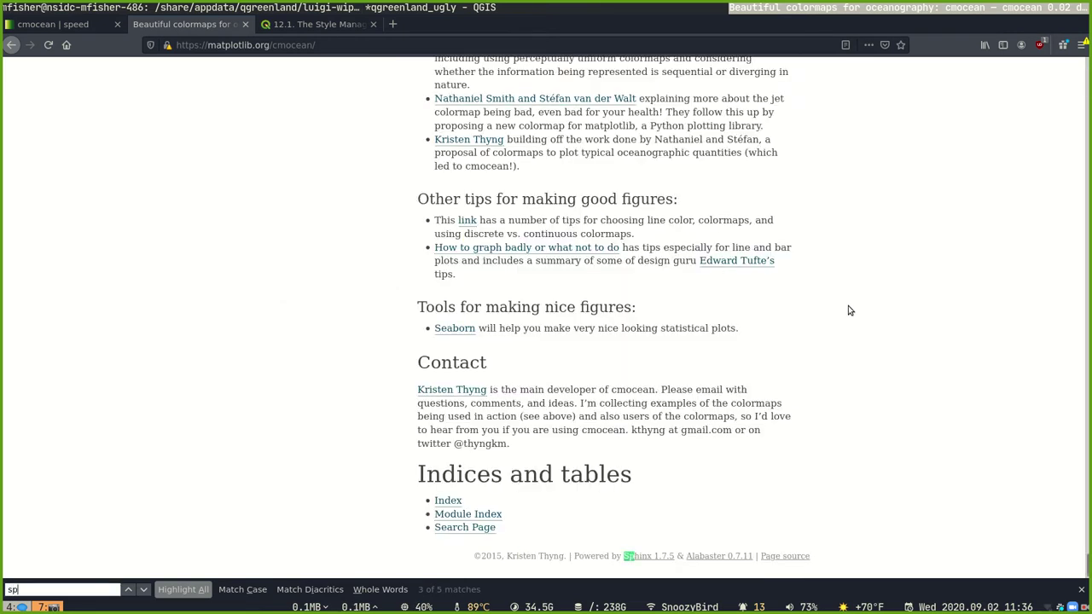
key(Return)
key(Return)
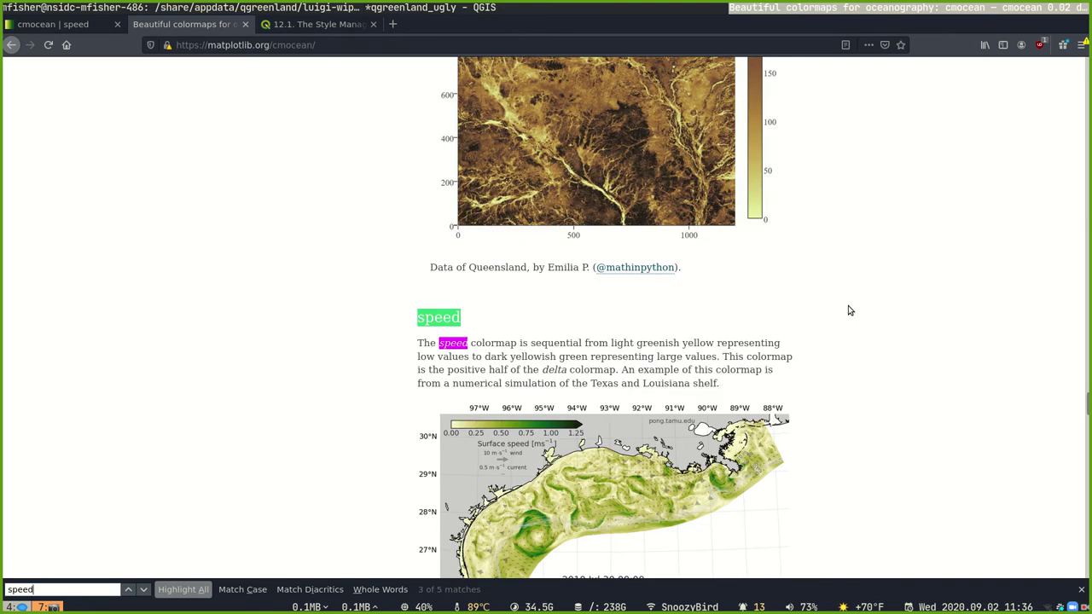
scroll(848, 311, down, 5)
scroll(679, 304, up, 1)
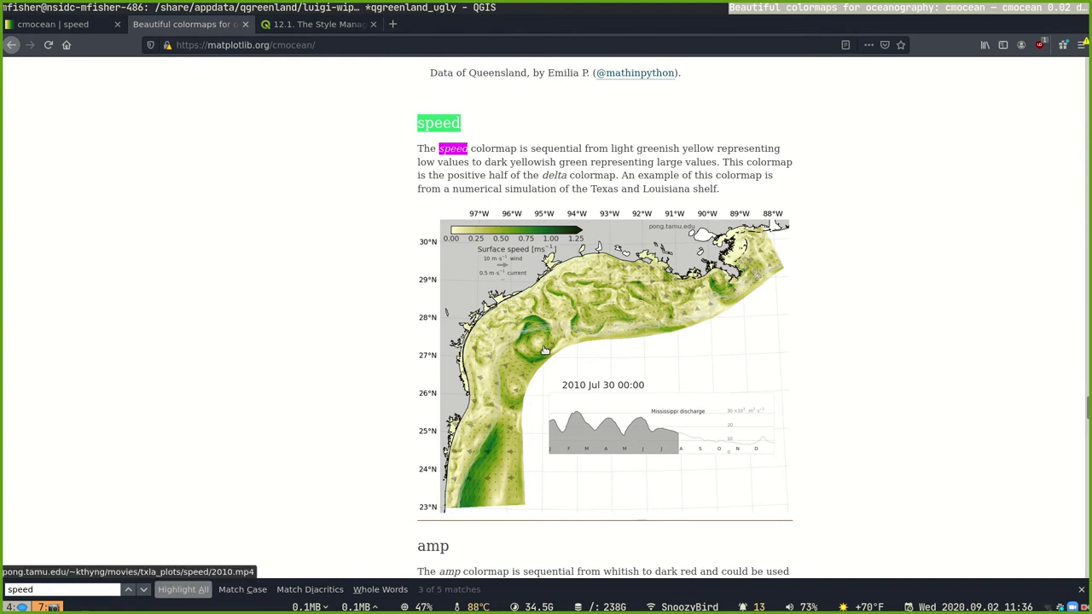
scroll(544, 349, down, 2)
scroll(509, 396, up, 1)
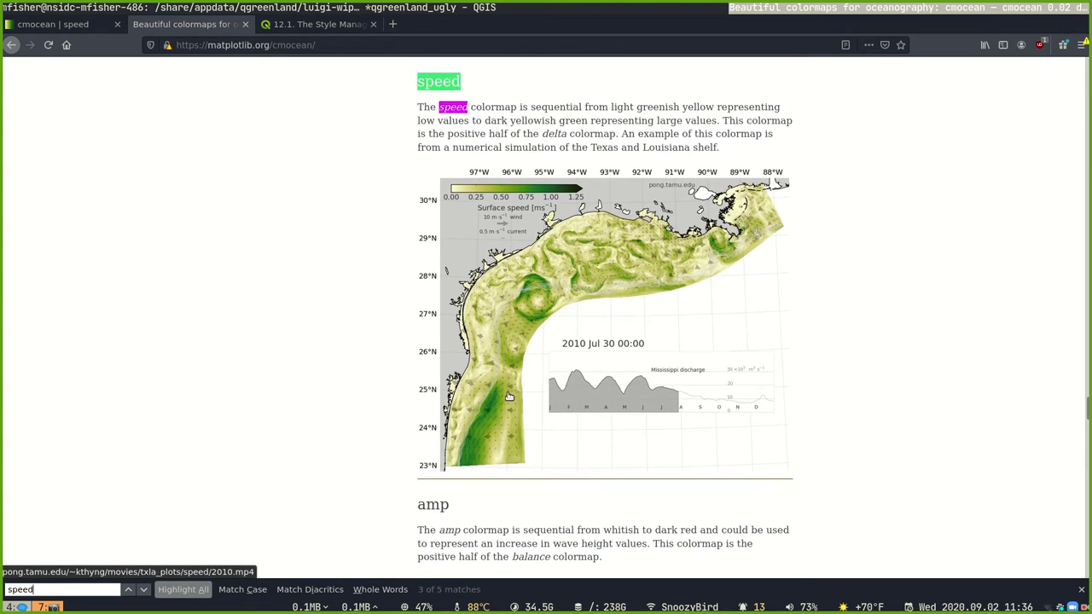
Step: Glance at the QGIS map window, then return to the cmocean speed section
click(472, 7)
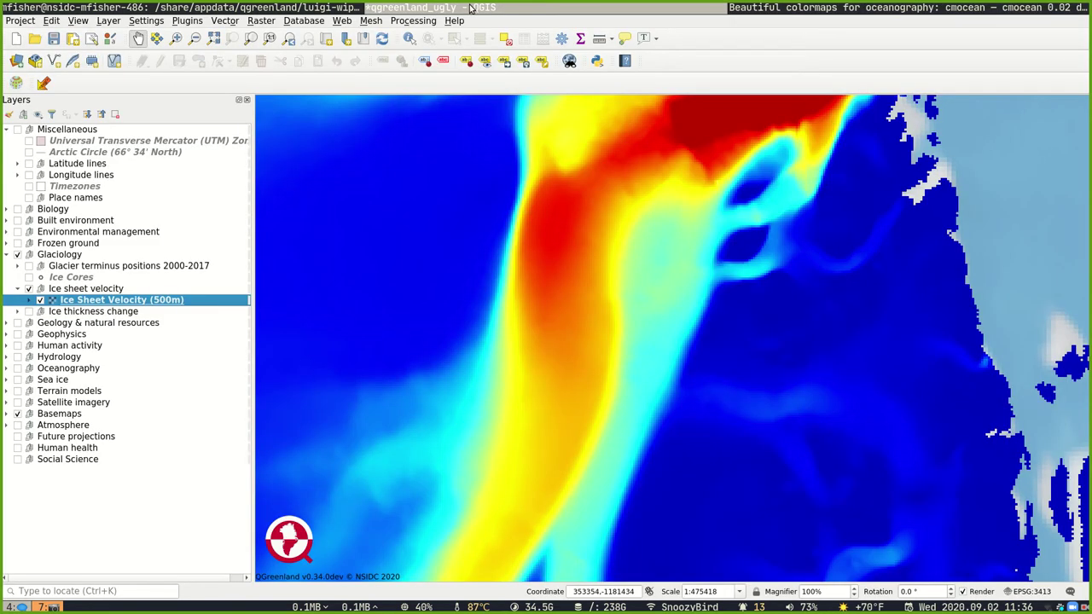
mouse_move(139, 307)
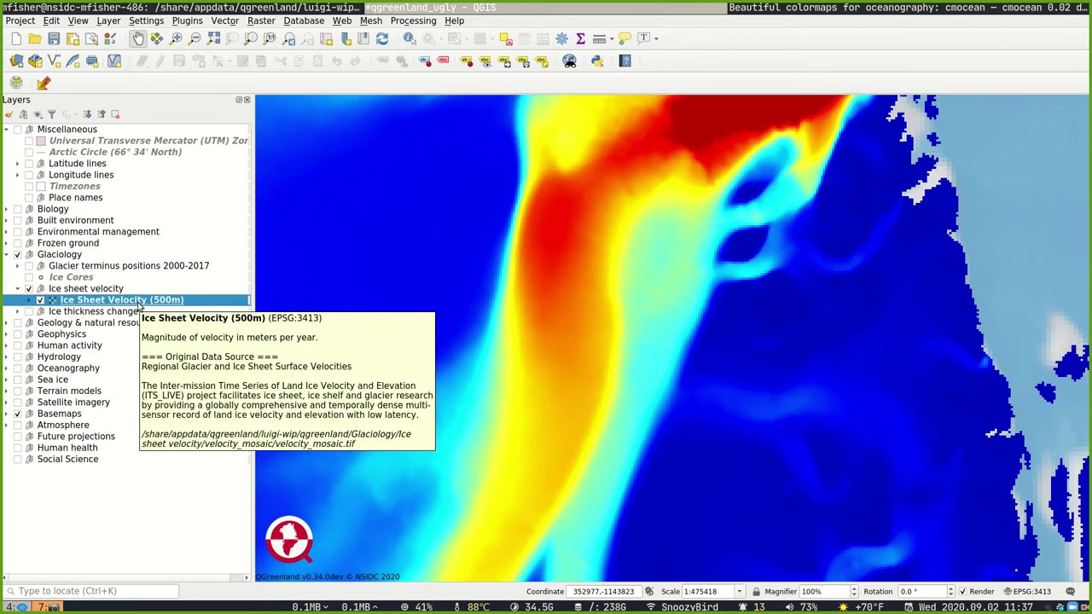
click(776, 8)
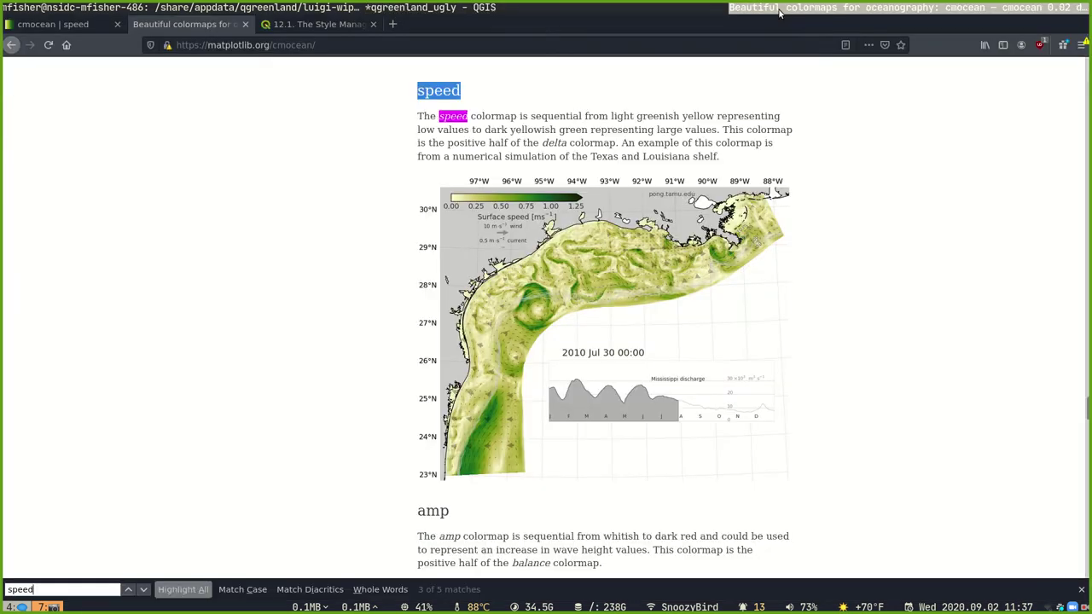
Step: Open the cmocean | speed tab and load google.com
click(15, 26)
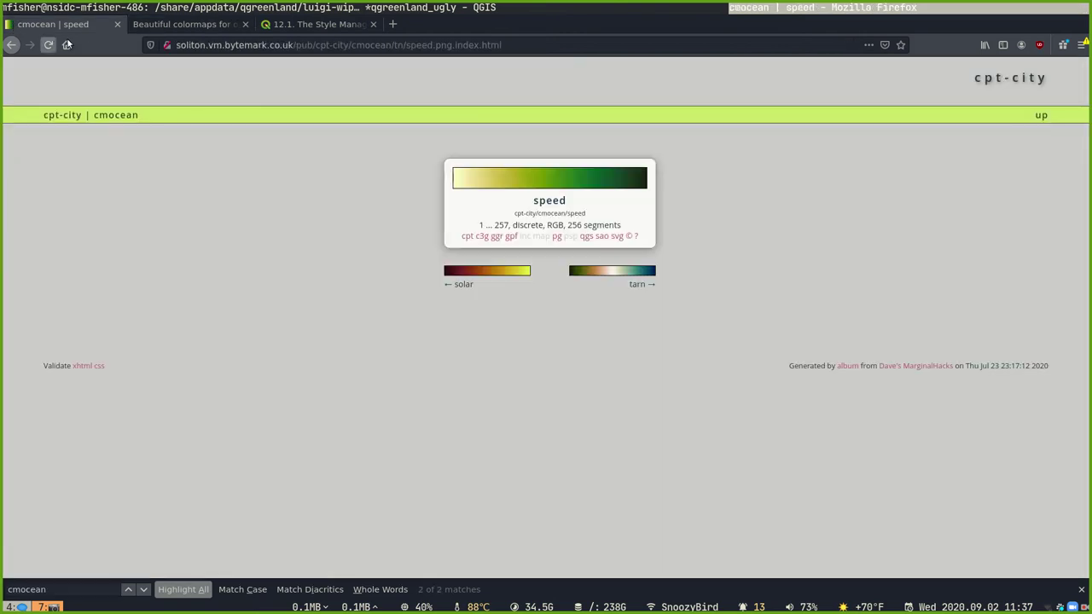
key(ctrl+l)
text(q)
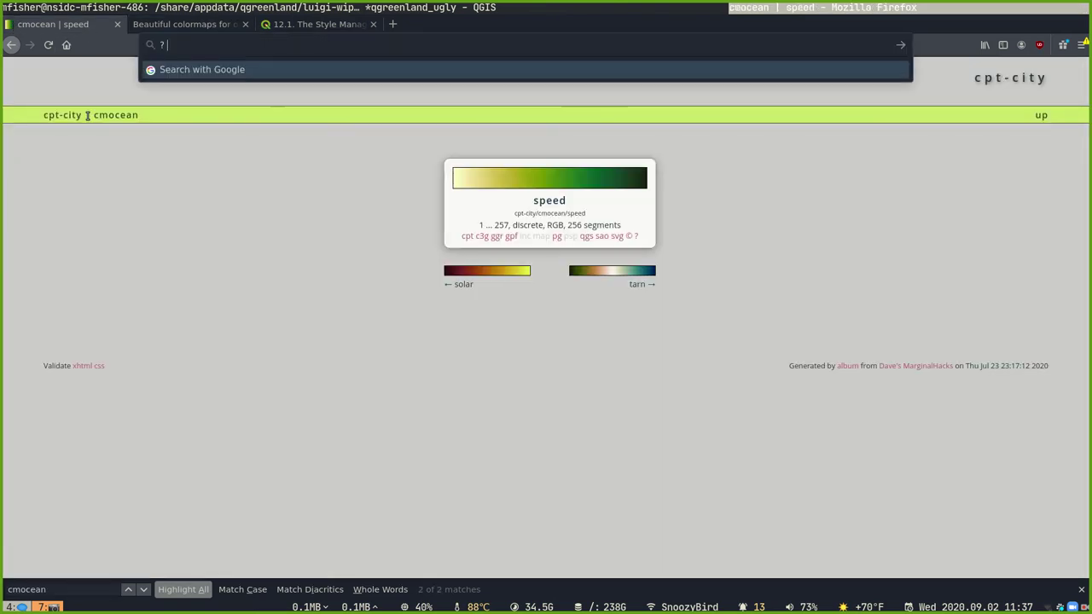
key(BackSpace)
text(google.com/)
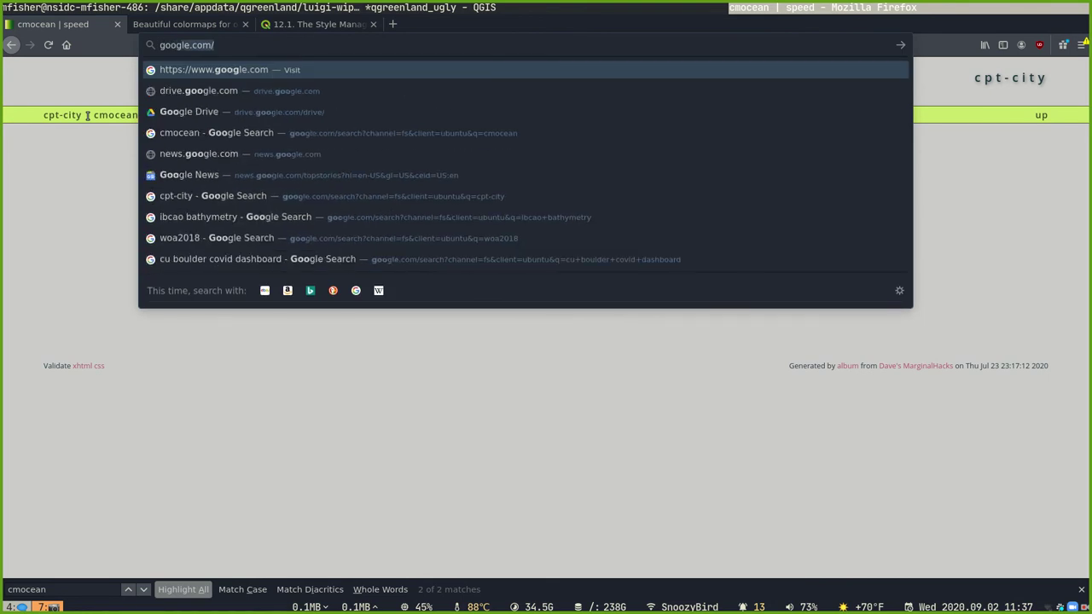
key(Return)
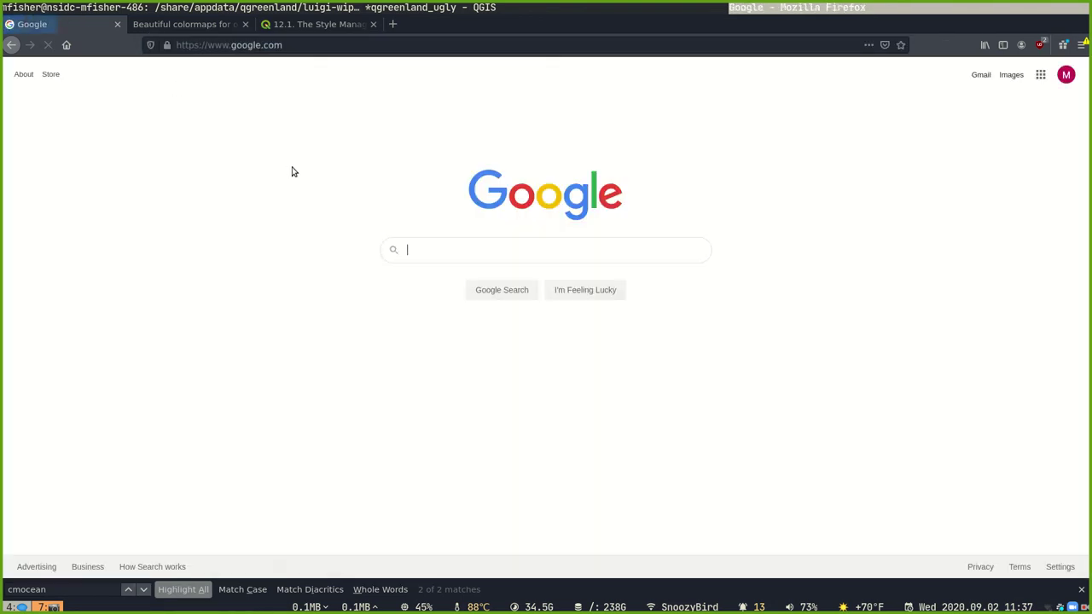
Step: Search Google for 'cpt-city' and open the soliton archive's cmocean palettes page
text(cpt-city)
key(Return)
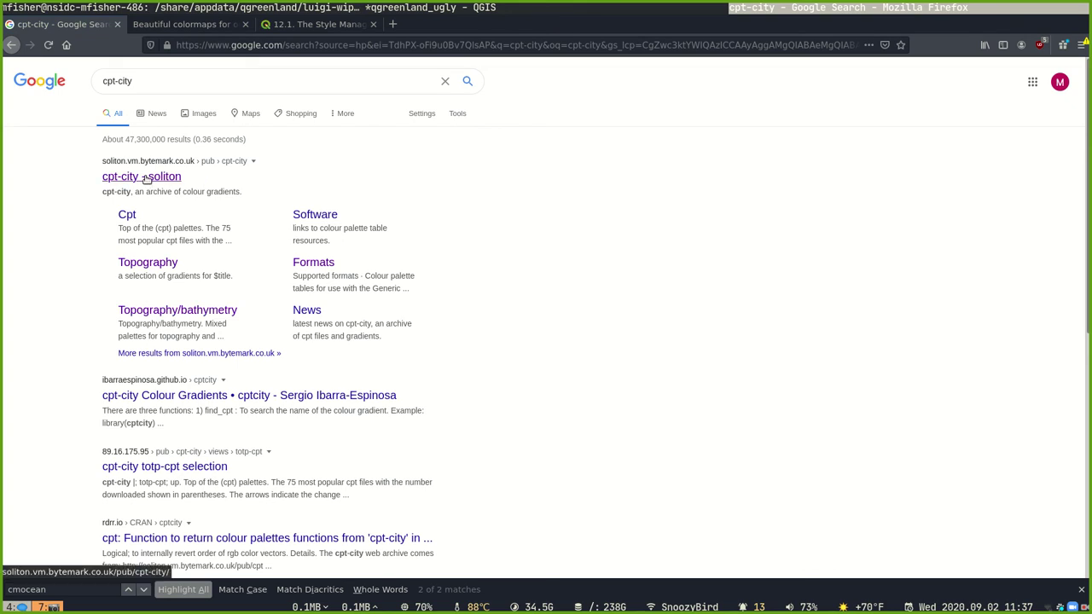
click(145, 177)
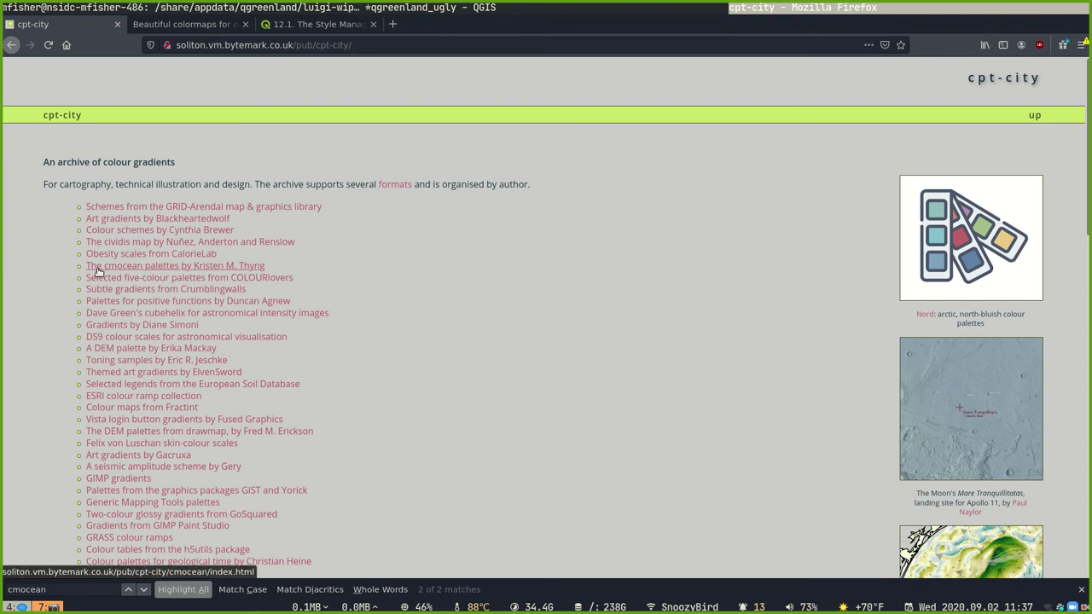
click(241, 267)
scroll(580, 229, down, 1)
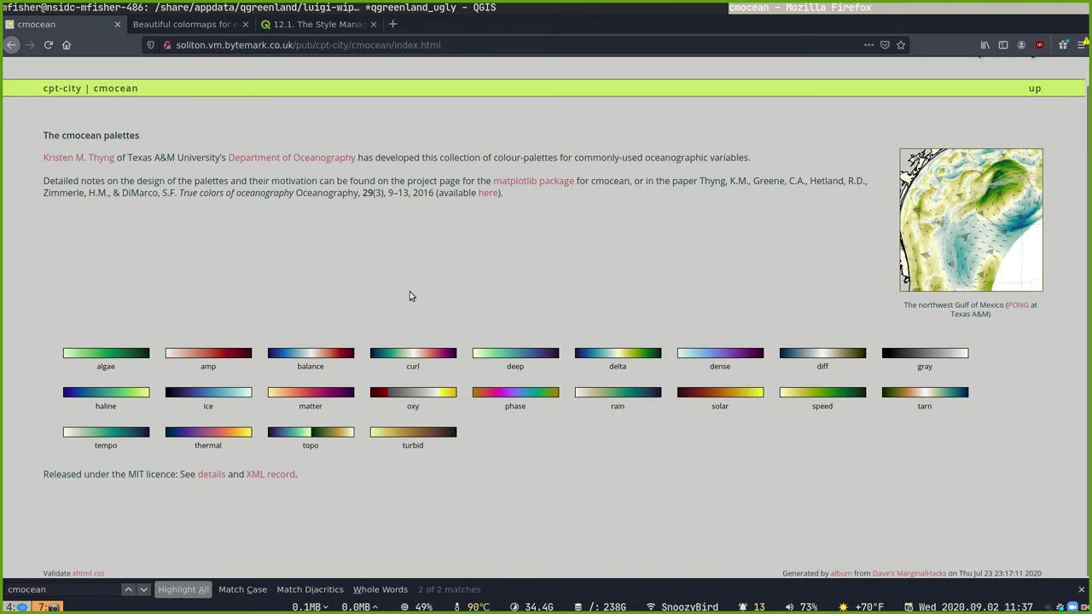
click(486, 12)
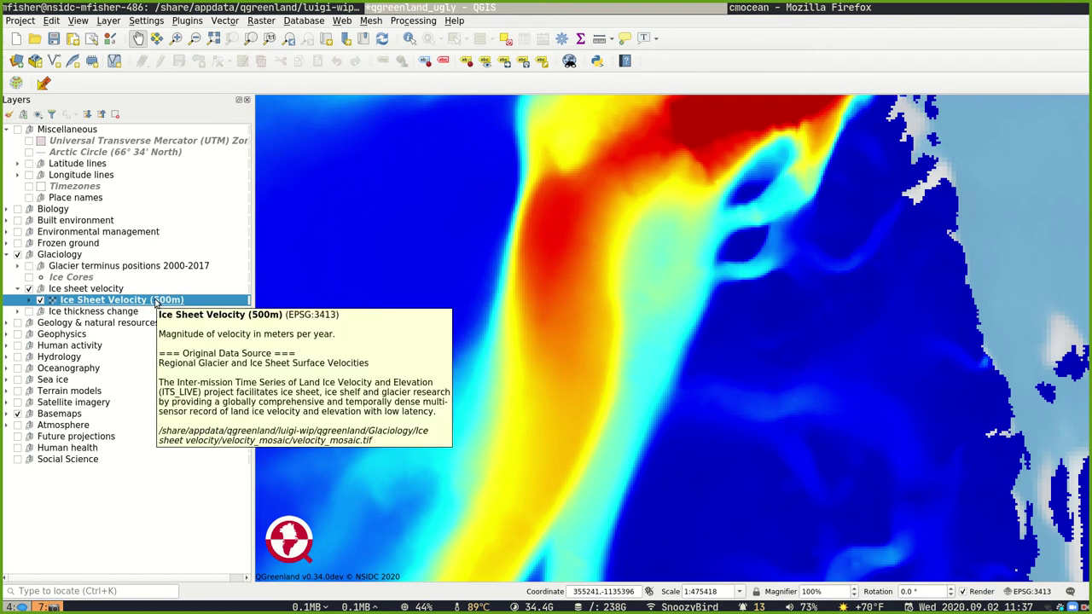
click(147, 21)
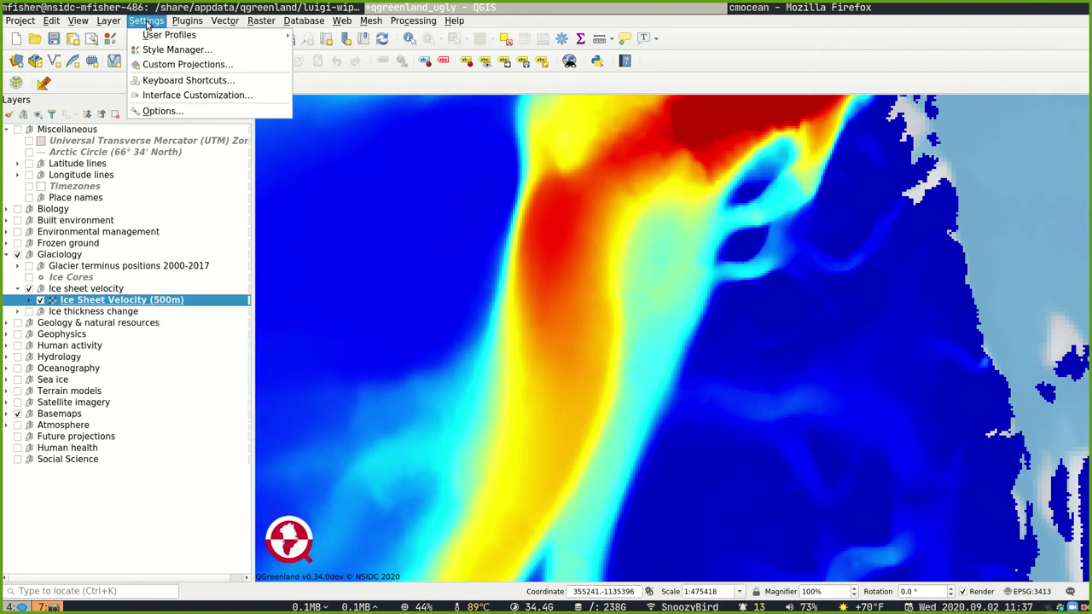
click(179, 49)
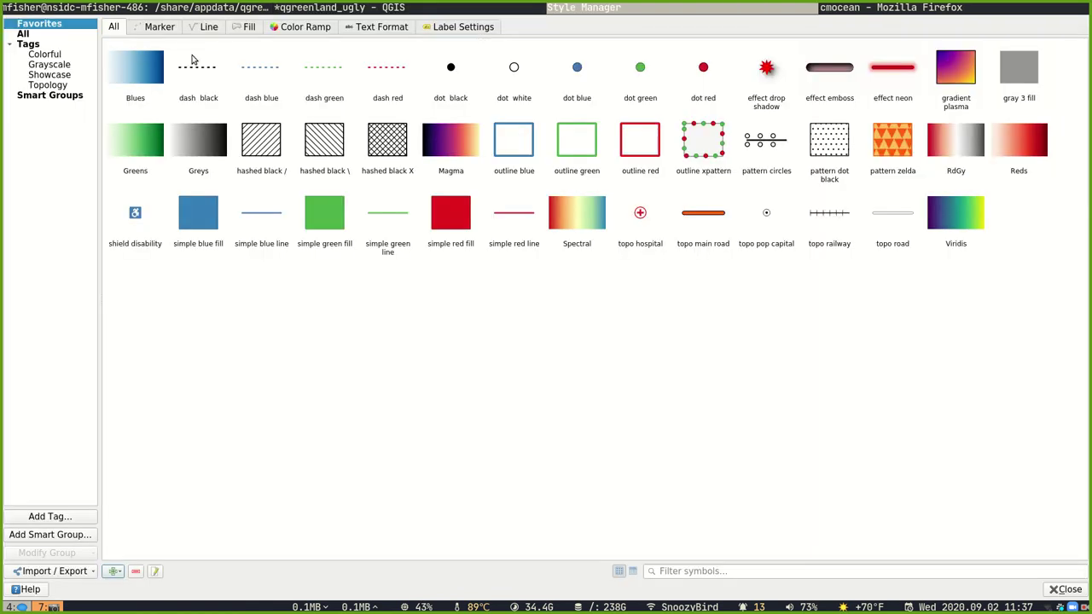
click(113, 573)
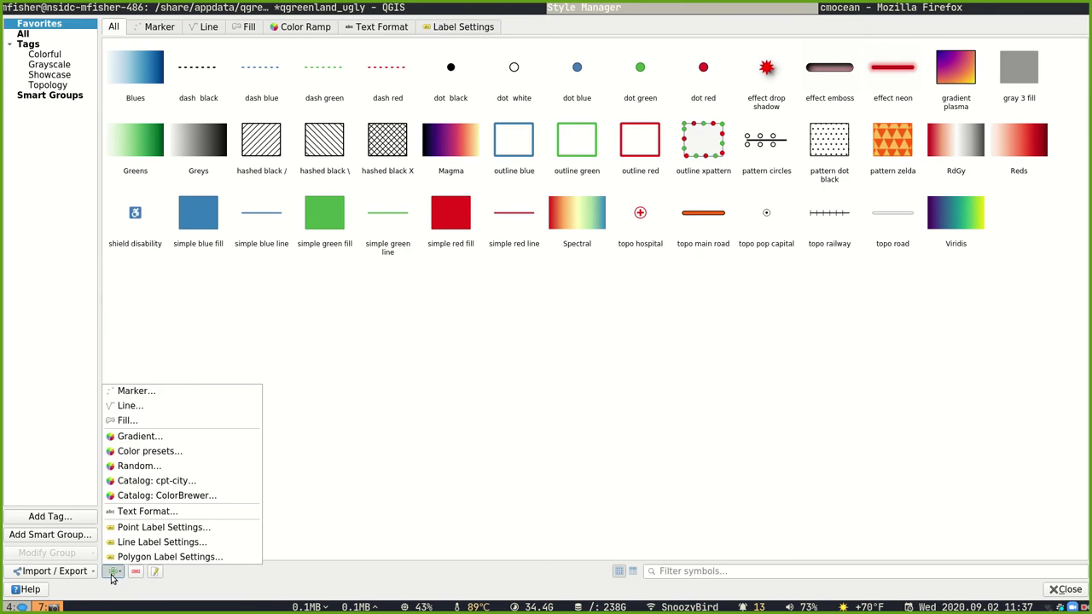
click(159, 483)
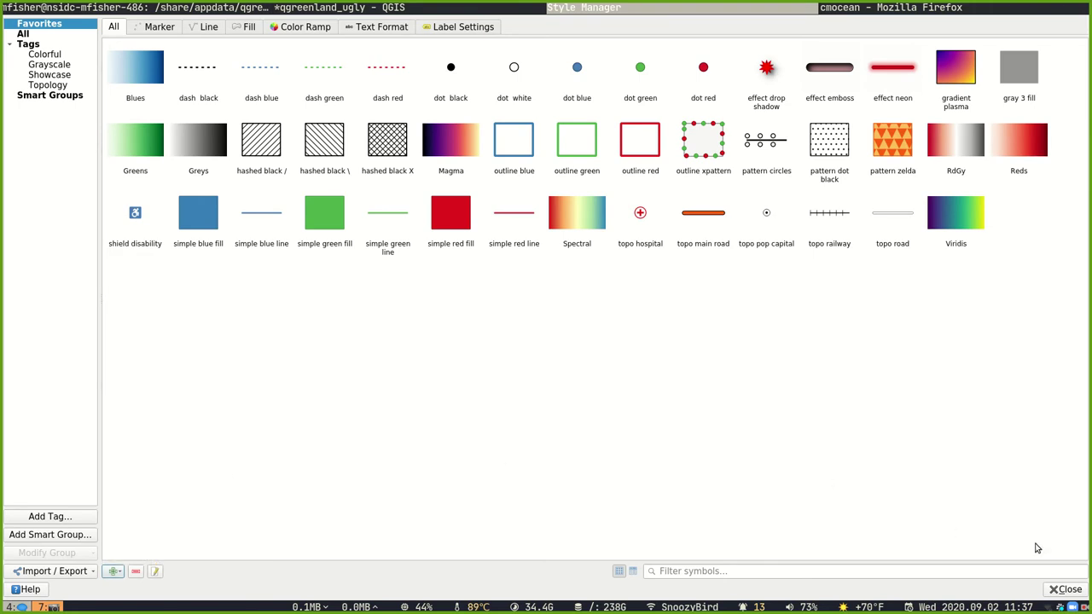
Step: Close the style manager and start a new cpt-city catalog colour ramp for the velocity layer
click(1068, 589)
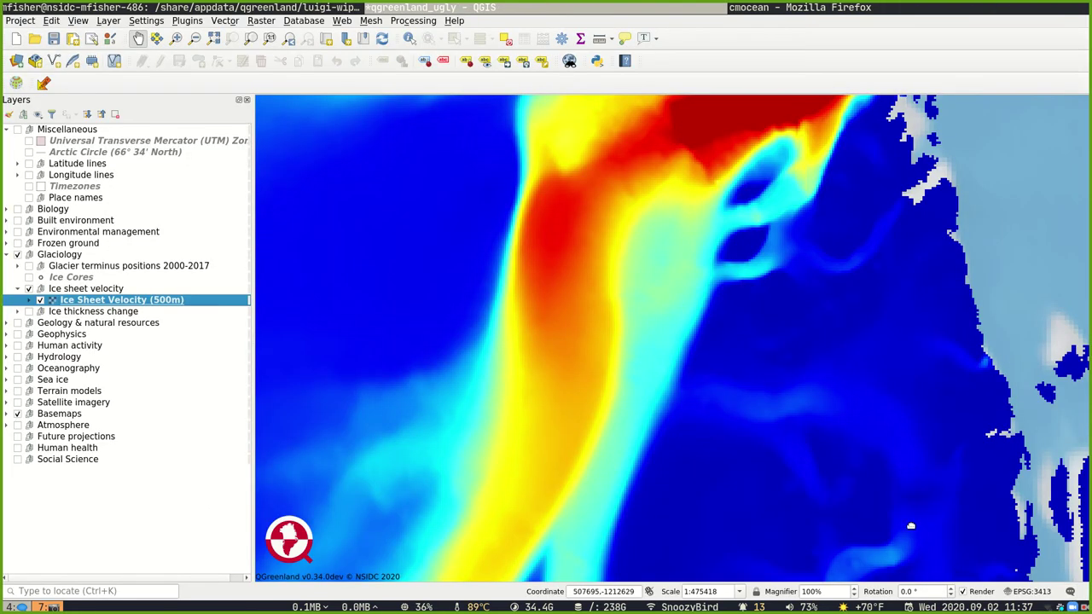
double_click(114, 302)
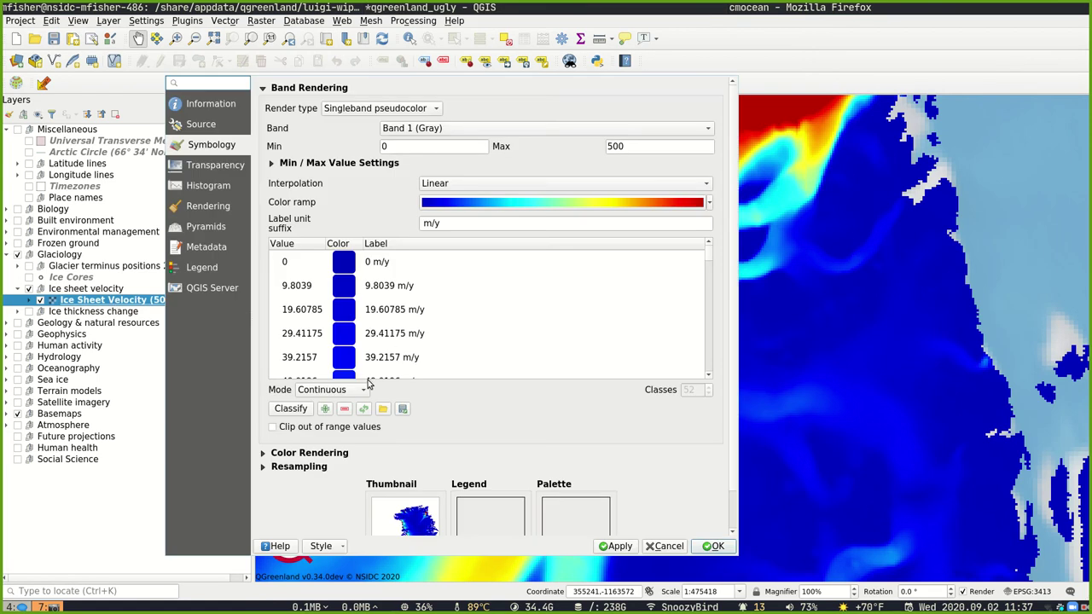
click(708, 203)
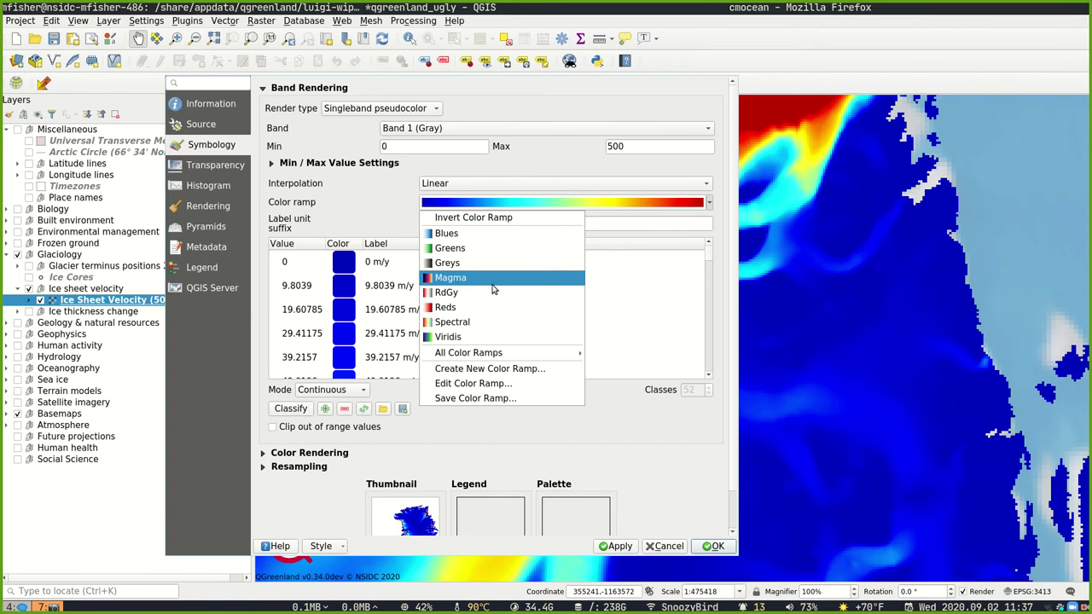
click(516, 369)
click(503, 312)
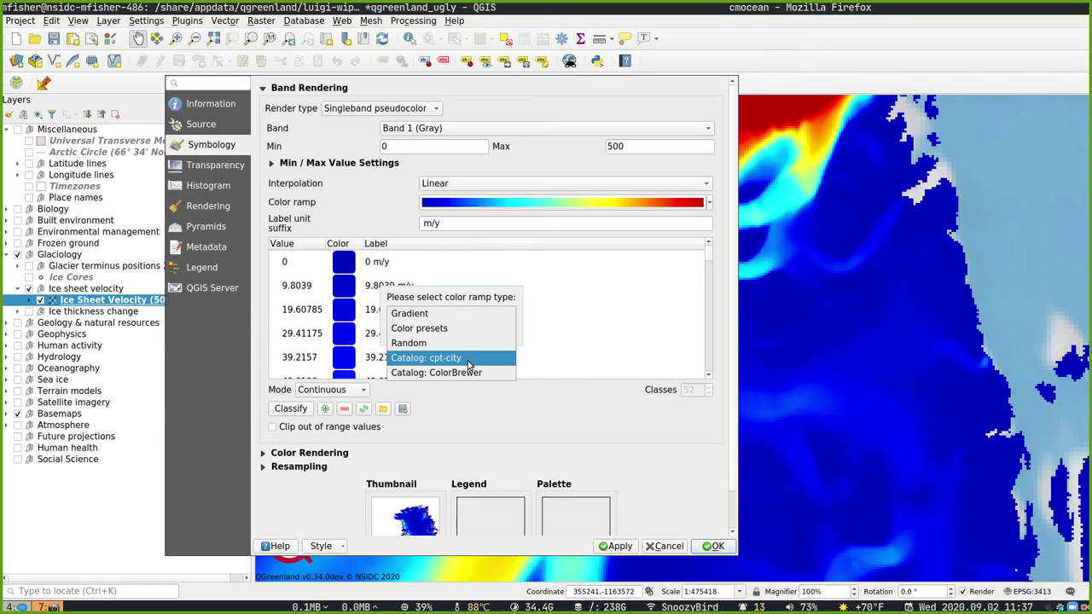
click(477, 363)
click(493, 332)
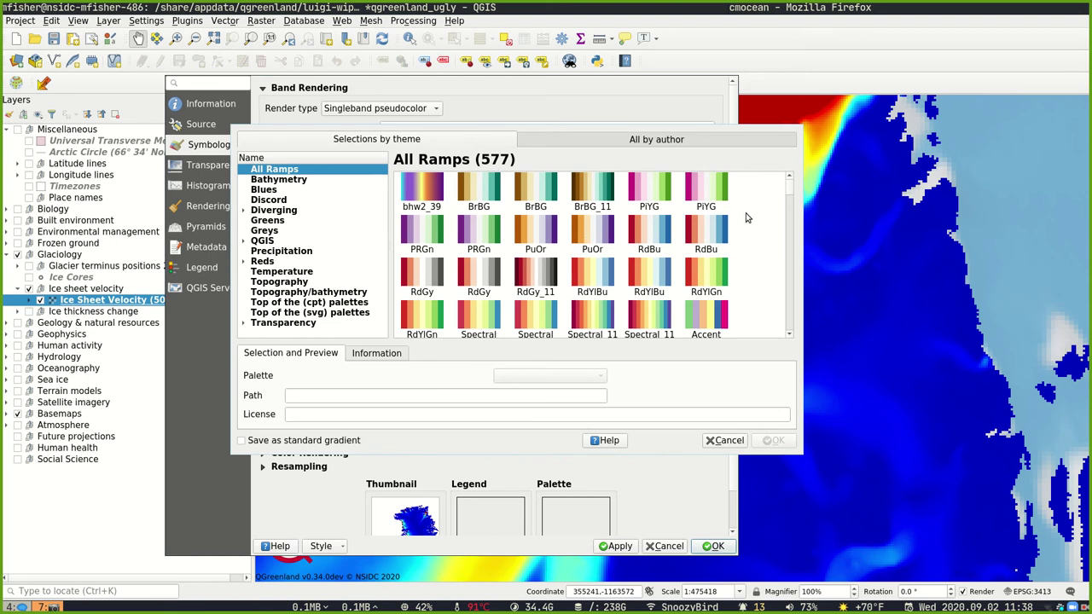
Step: Pick the cpt-city Reds > red ramp and apply it to the velocity layer
drag(790, 196, 774, 335)
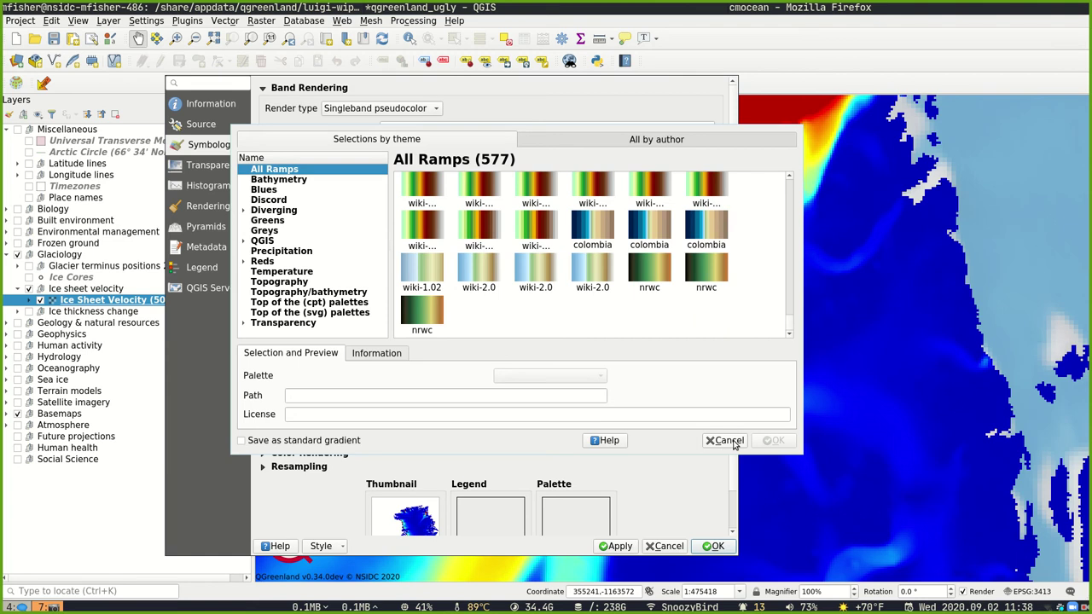
click(264, 263)
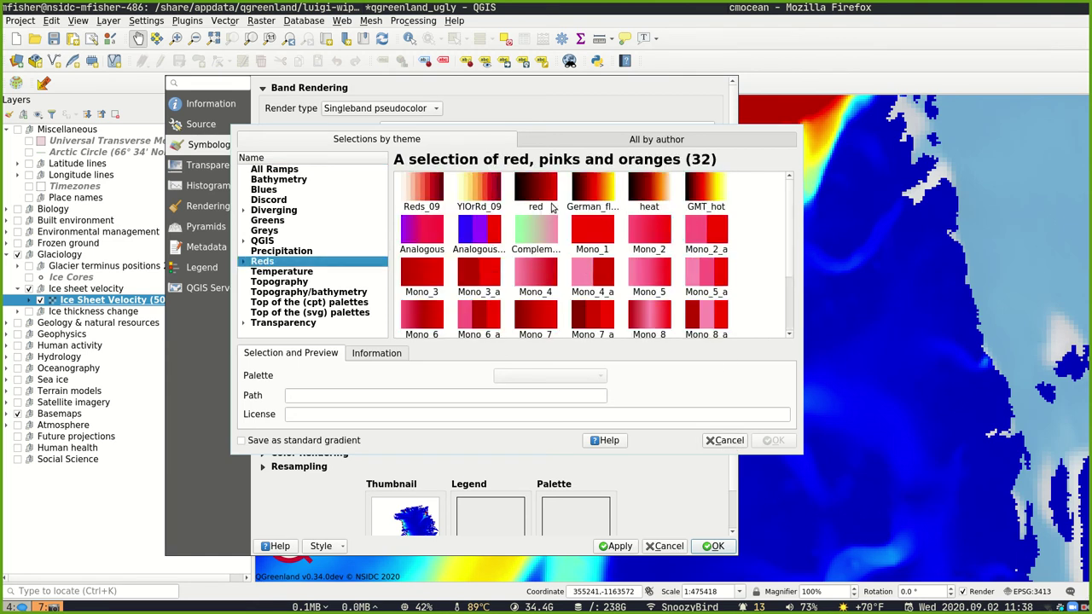
click(547, 197)
click(776, 441)
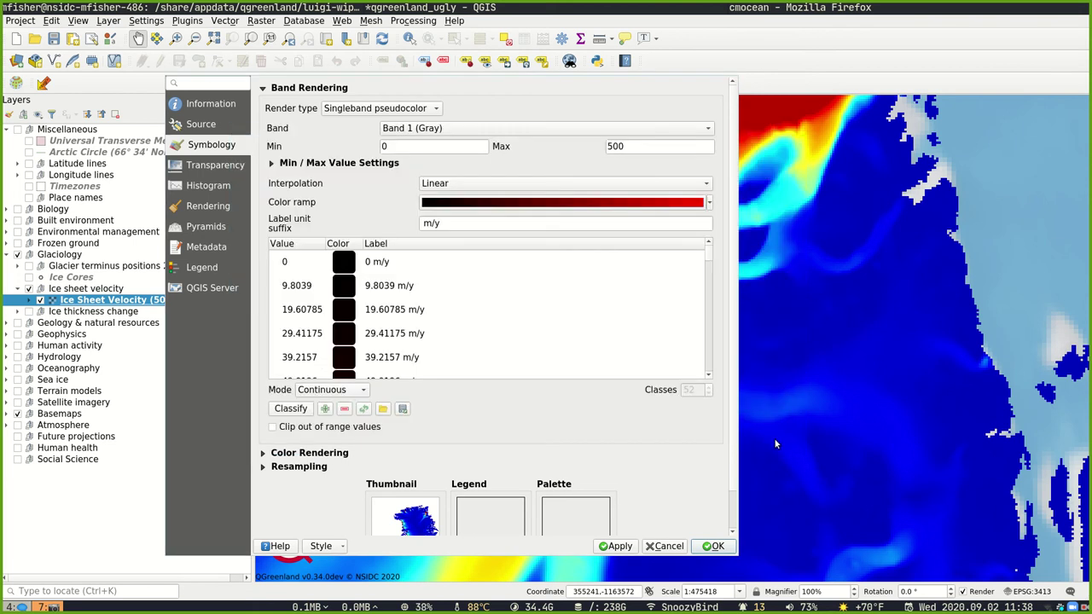
click(633, 549)
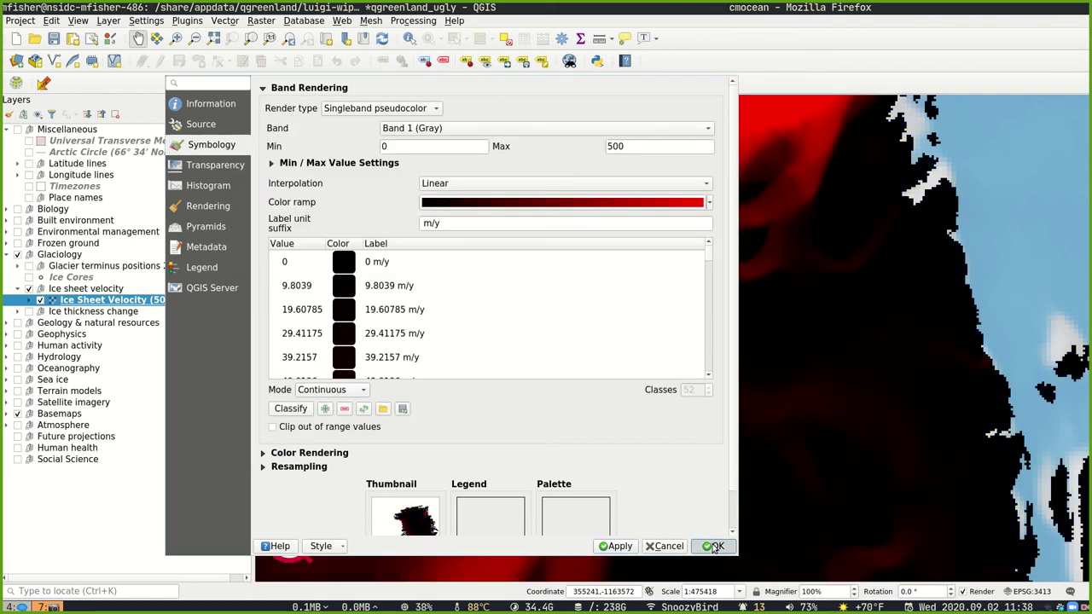
click(713, 546)
Step: Check the black-to-red map, then open the cpt-city cmocean speed palette page in Firefox
scroll(685, 332, down, 1)
scroll(638, 390, up, 1)
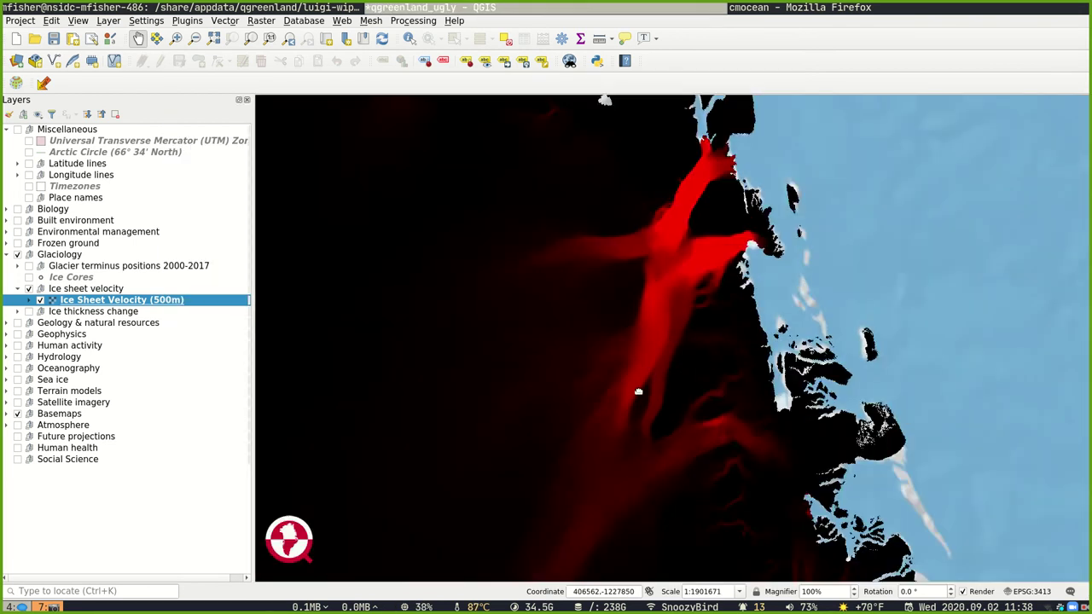
scroll(638, 385, down, 1)
scroll(638, 390, up, 1)
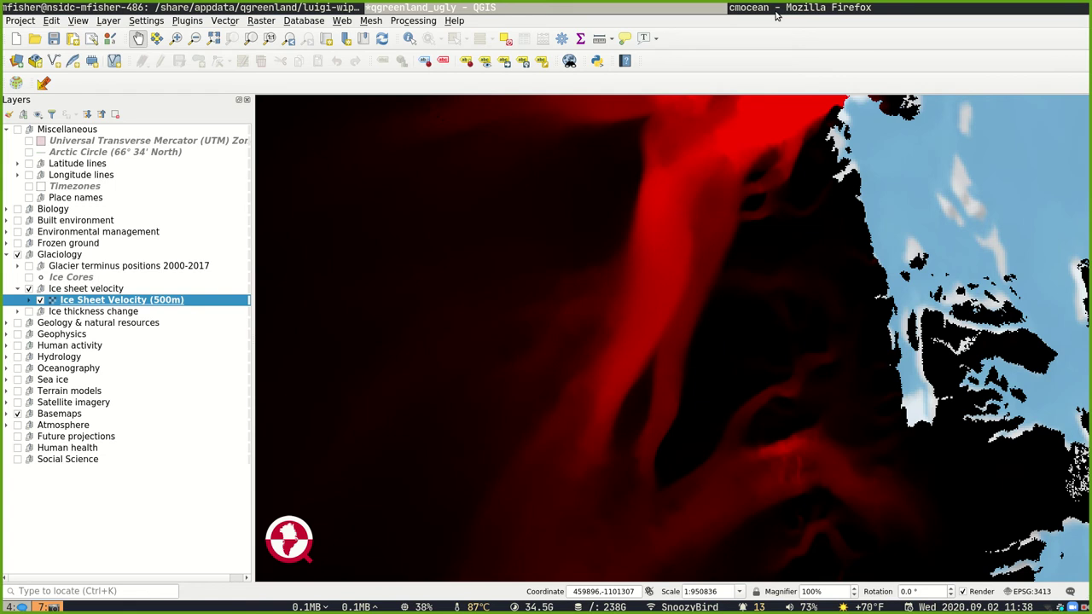
click(776, 12)
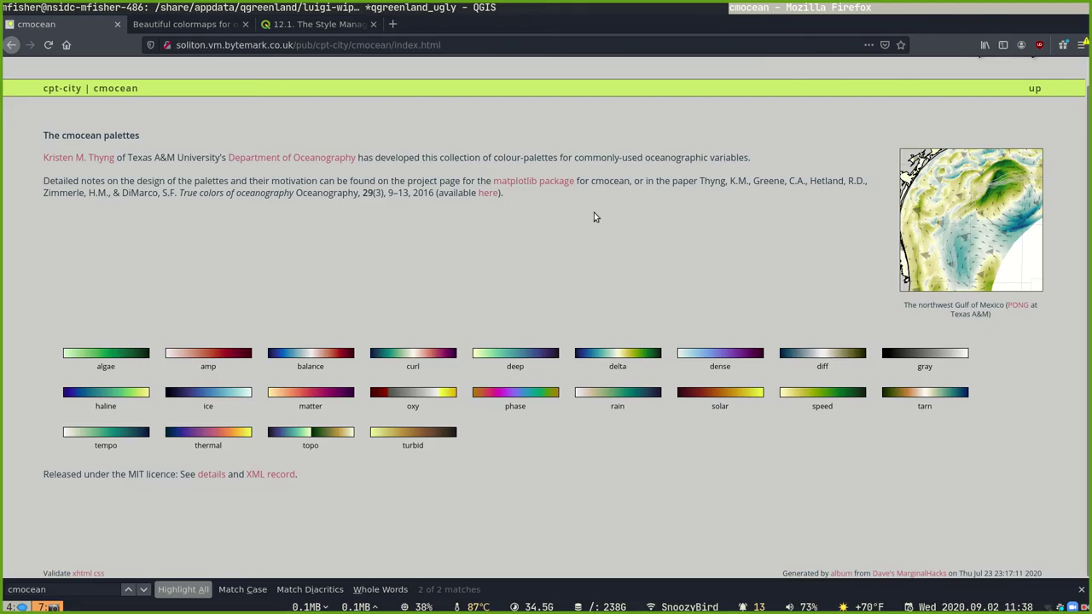
click(827, 392)
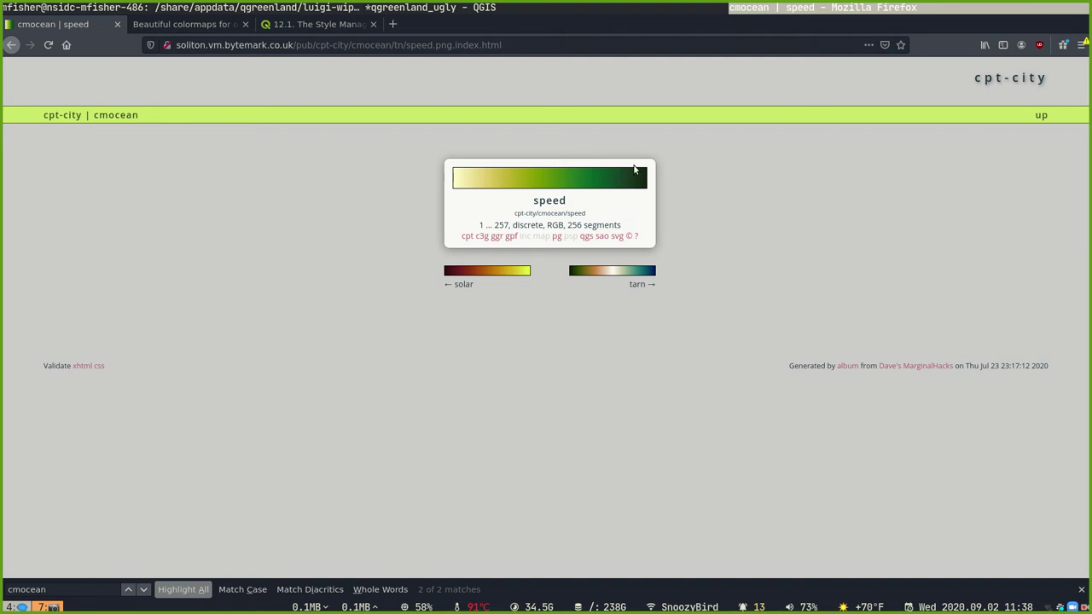
Step: Search the plugin manager for 'svg' and verify SVG2ColoR is installed
click(570, 13)
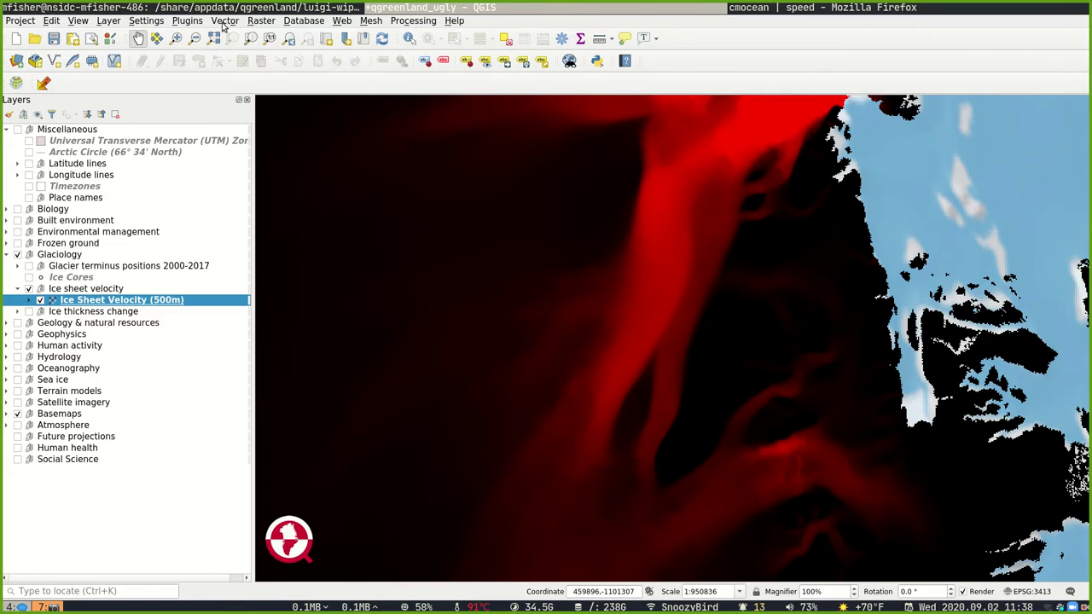
click(189, 21)
mouse_move(217, 72)
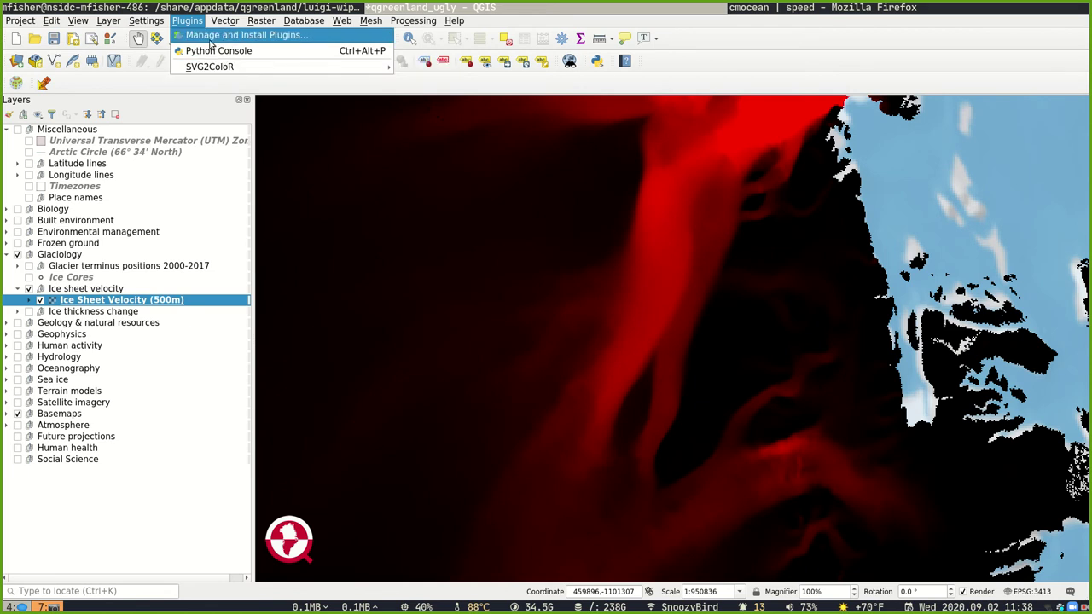
click(221, 35)
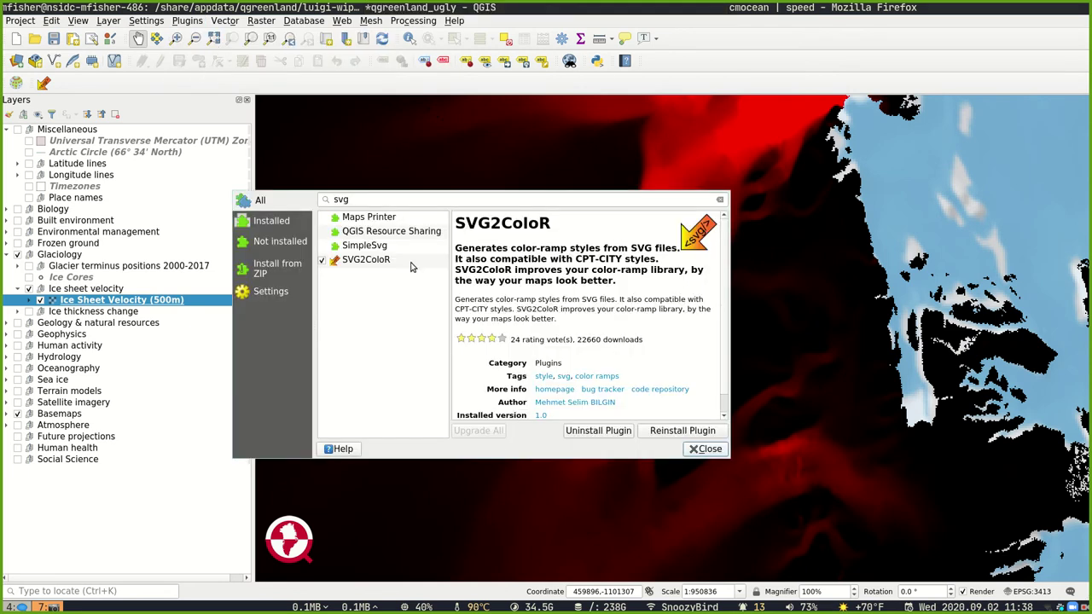
click(419, 201)
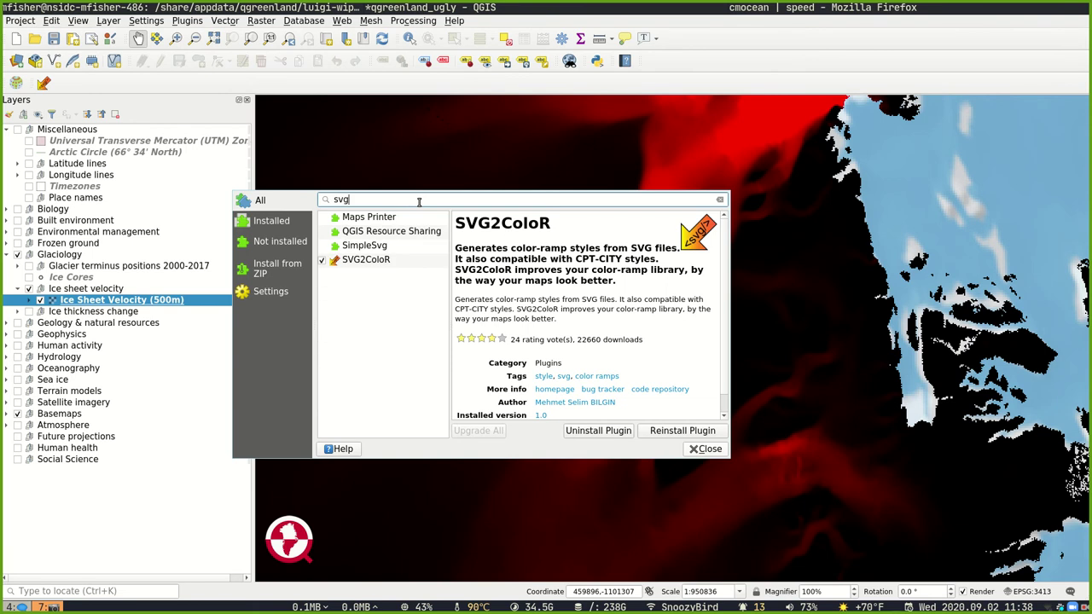
click(366, 263)
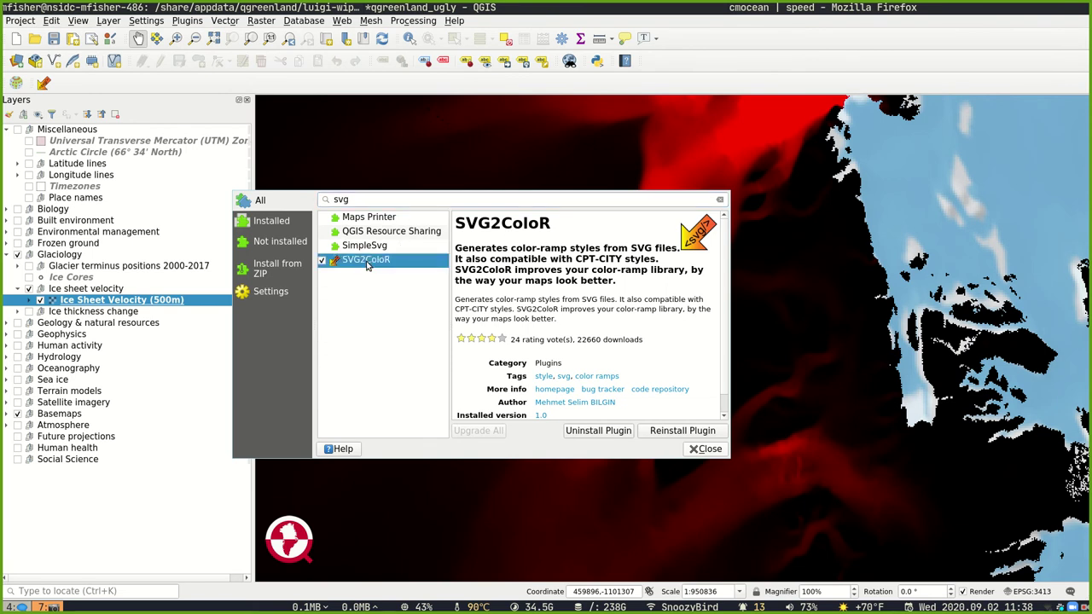
click(704, 449)
Step: Launch SVG2ColoR from the Plugins menu, then move over to the Firefox window
click(187, 21)
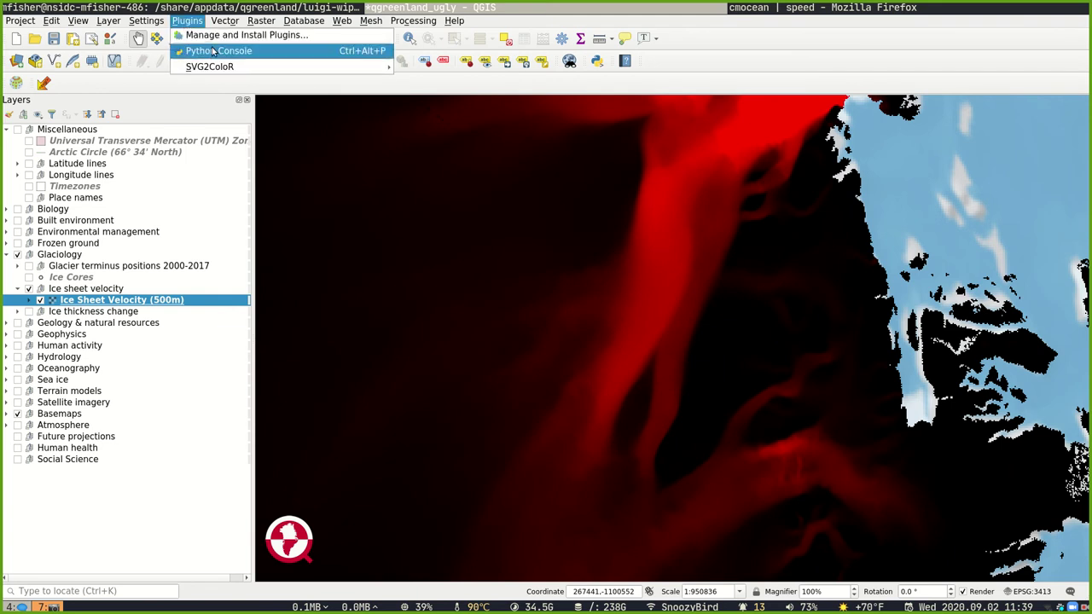
mouse_move(224, 67)
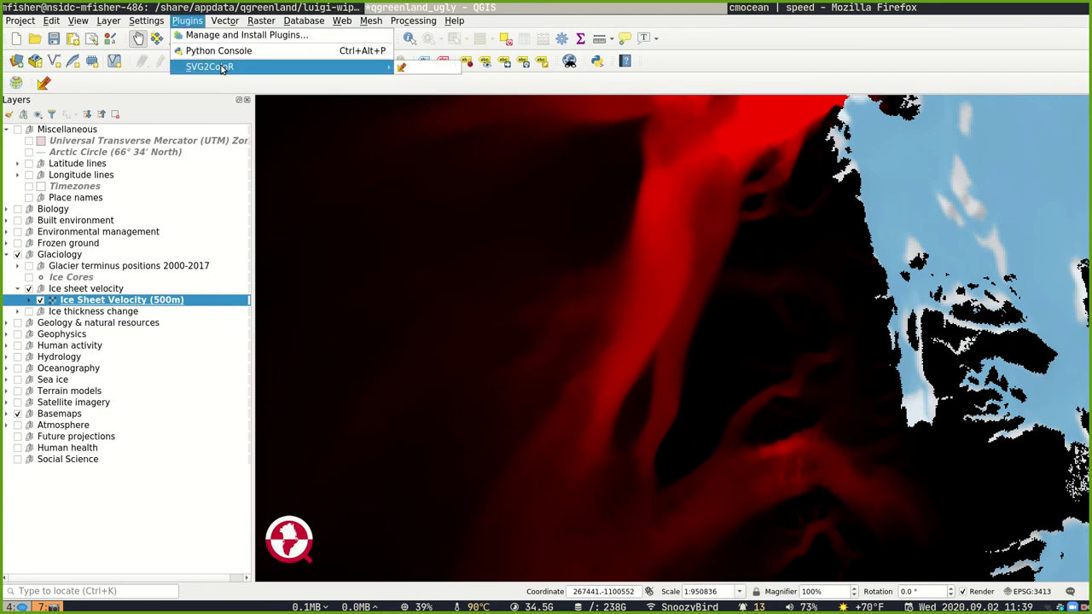
click(416, 71)
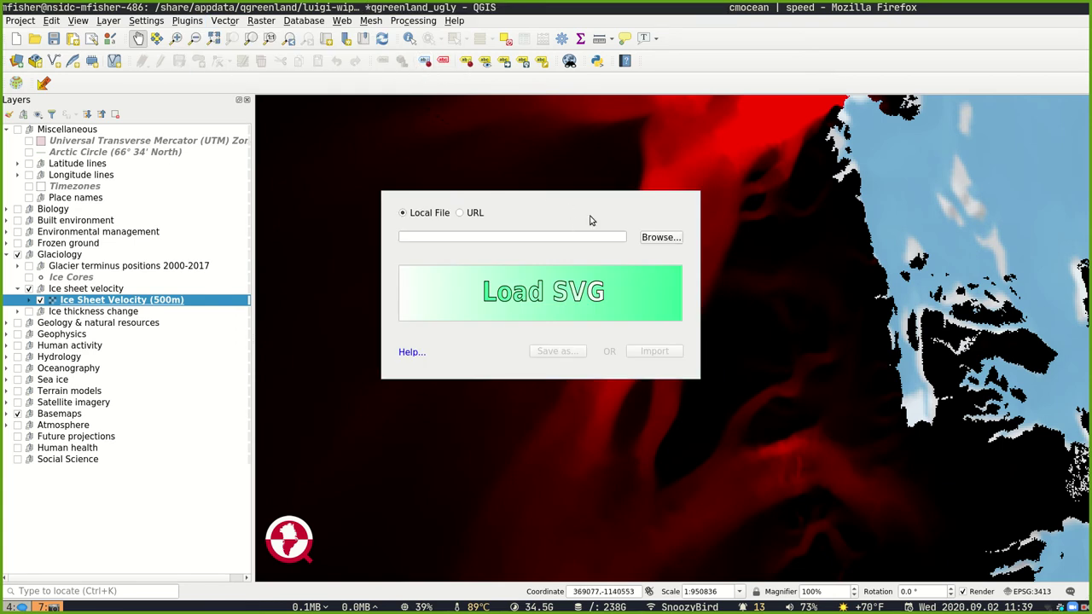
key(super+Right)
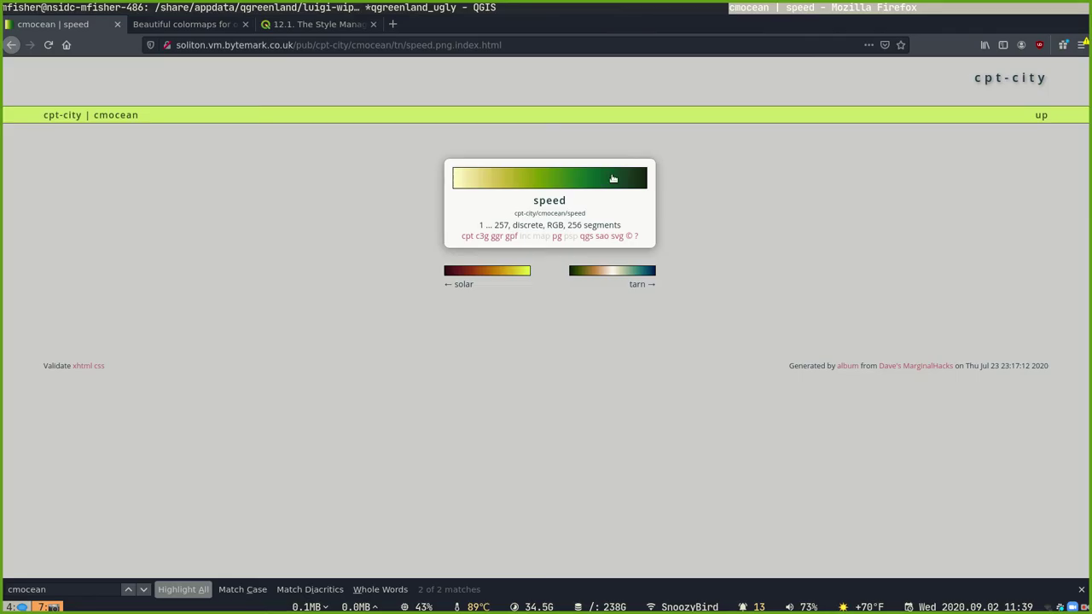
Step: Copy the link location of the speed palette's svg file, then return to QGIS
right_click(619, 243)
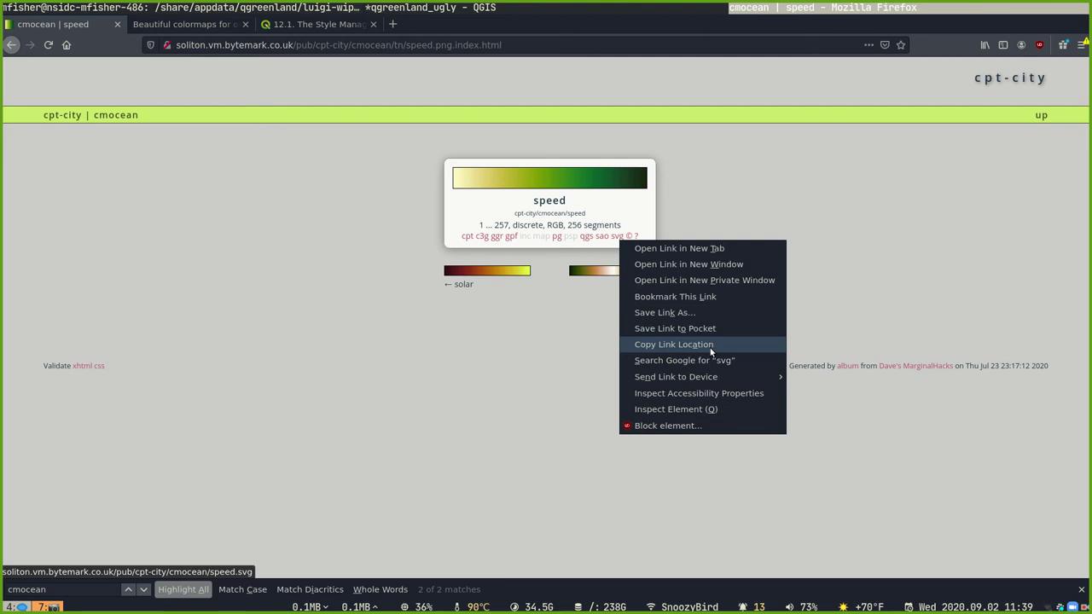
click(660, 345)
click(447, 7)
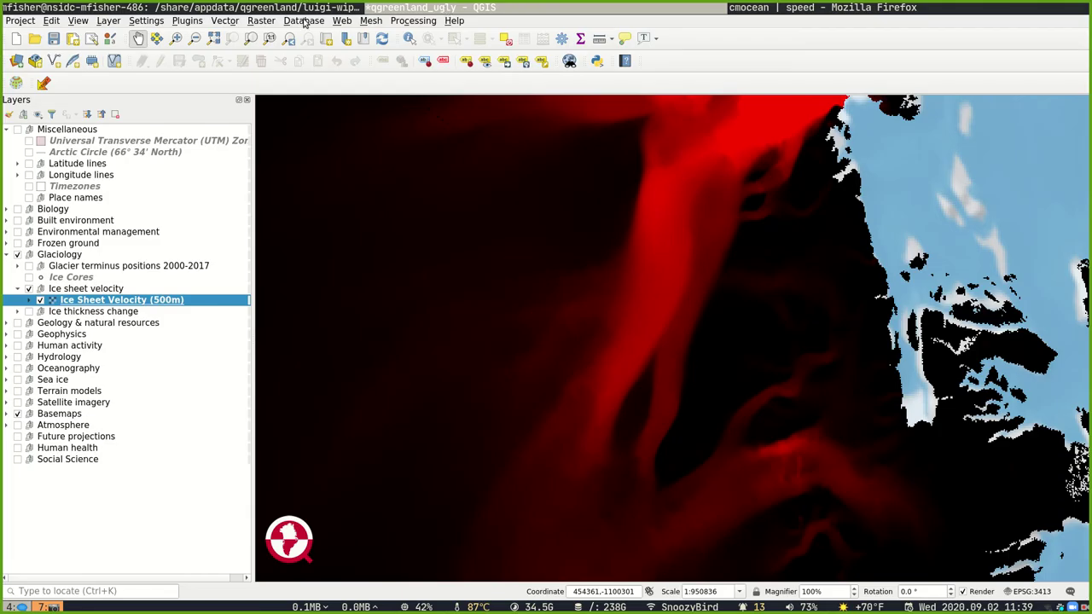
Step: Load speed.svg in SVG2ColoR from the pasted URL and import it as a QGIS colour ramp
click(190, 22)
mouse_move(216, 69)
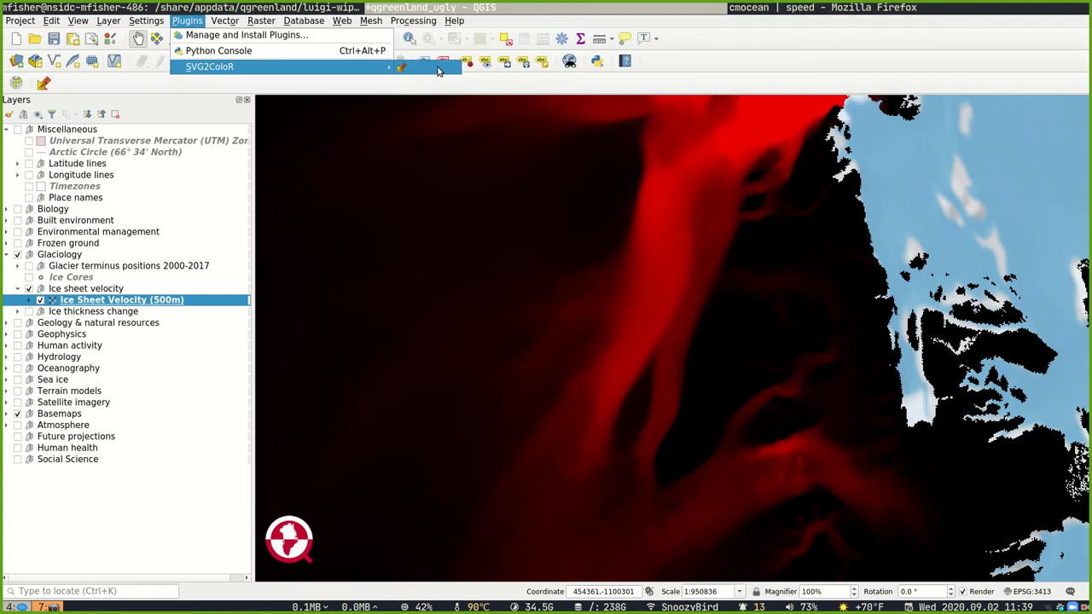
click(431, 68)
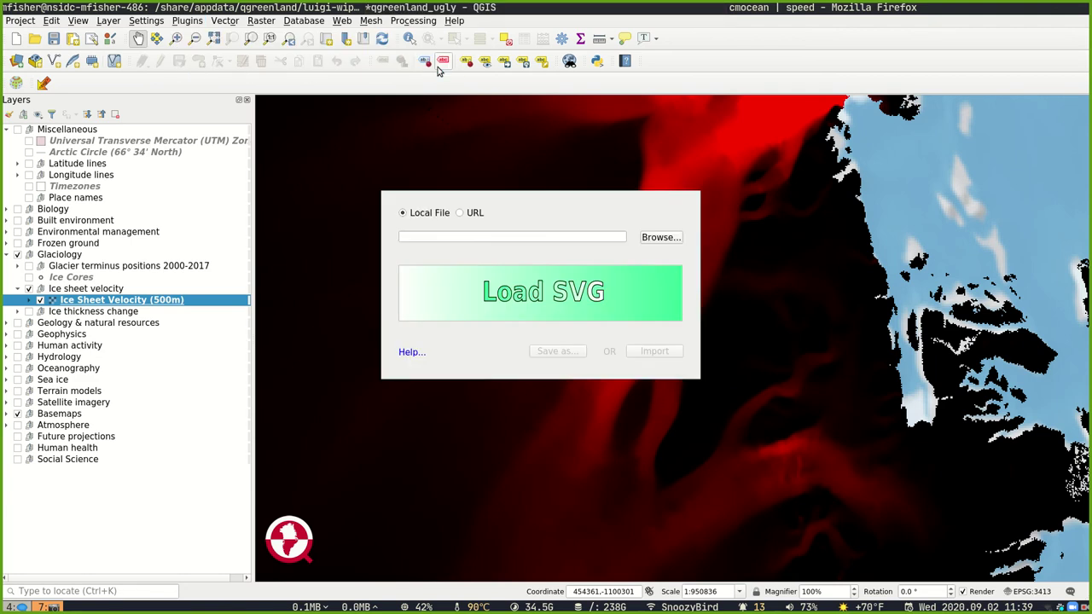
click(462, 213)
key(ctrl+v)
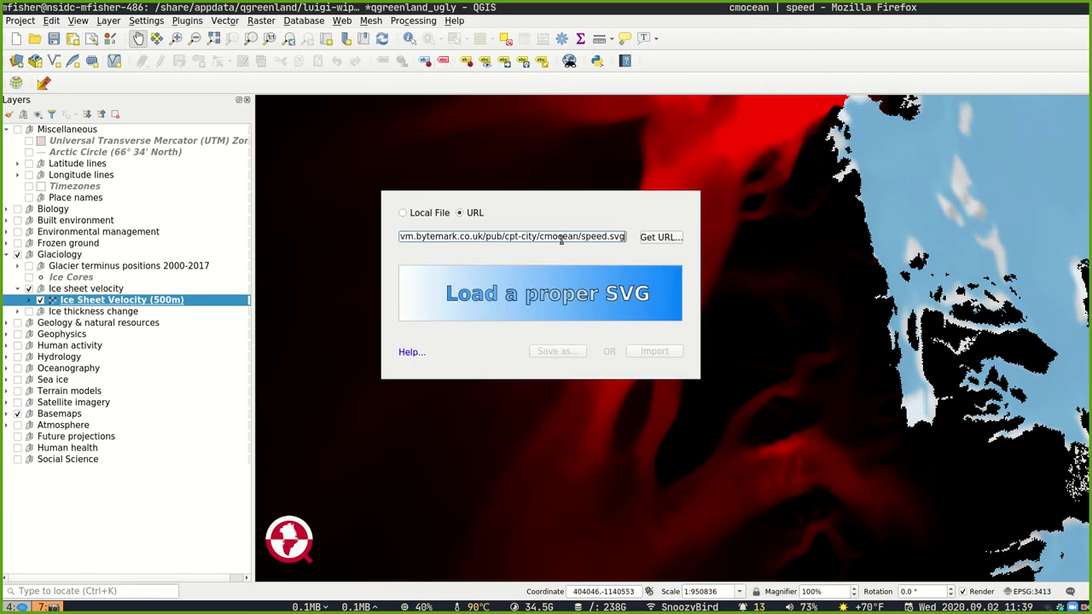
click(669, 243)
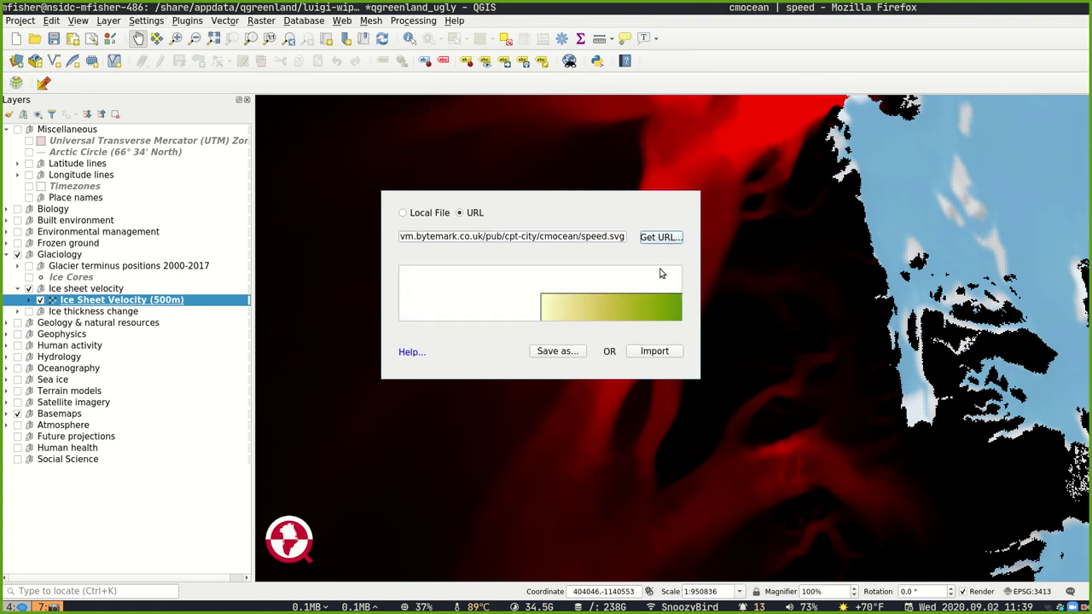
click(646, 351)
click(634, 324)
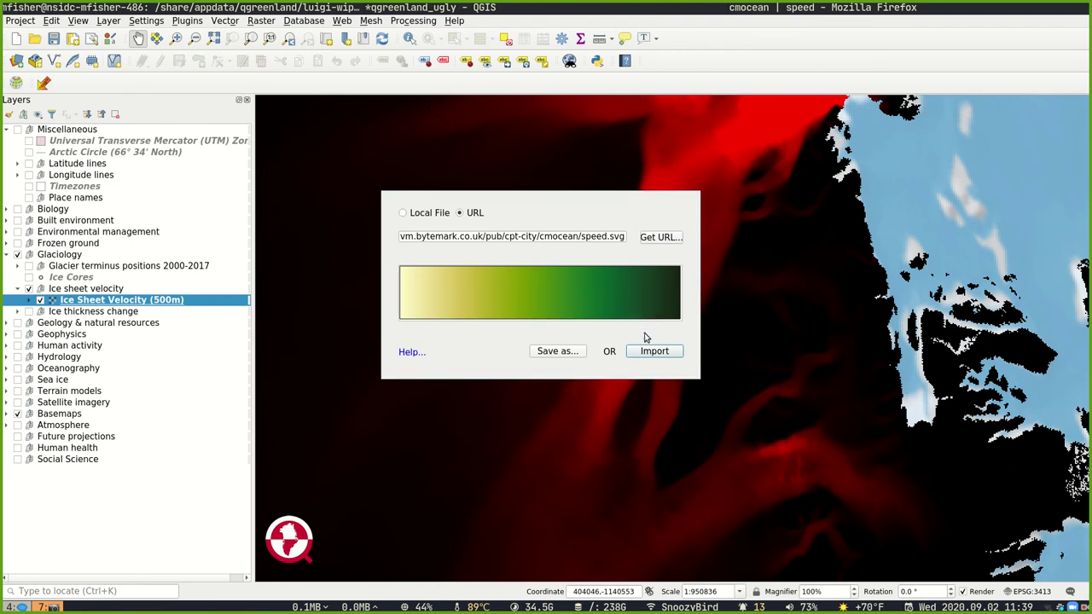
click(670, 348)
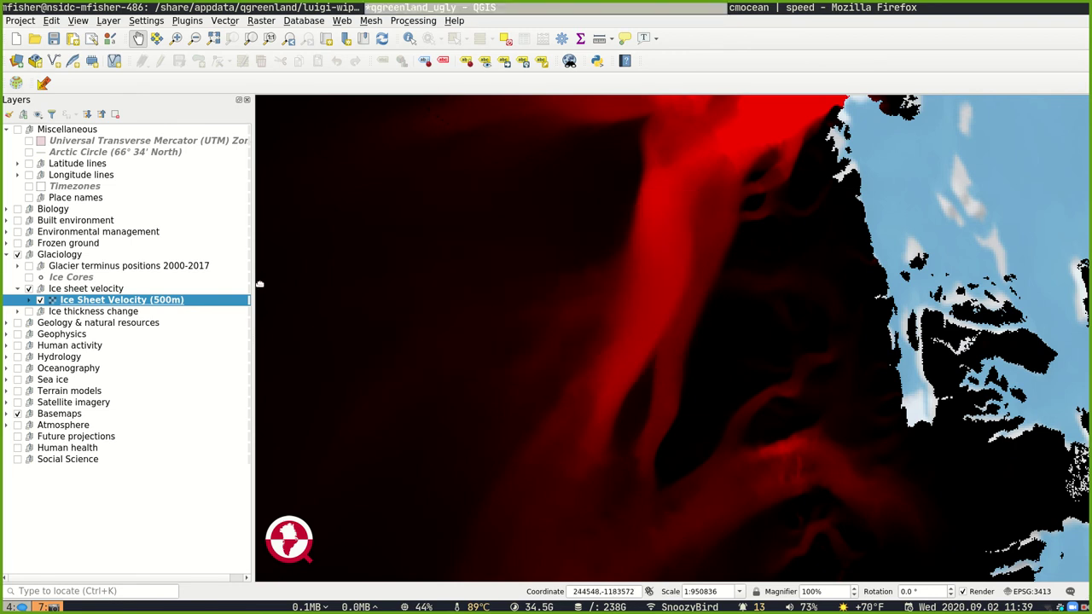
Step: Apply the imported cmocean speed ramp to the Ice Sheet Velocity (500m) layer
double_click(169, 302)
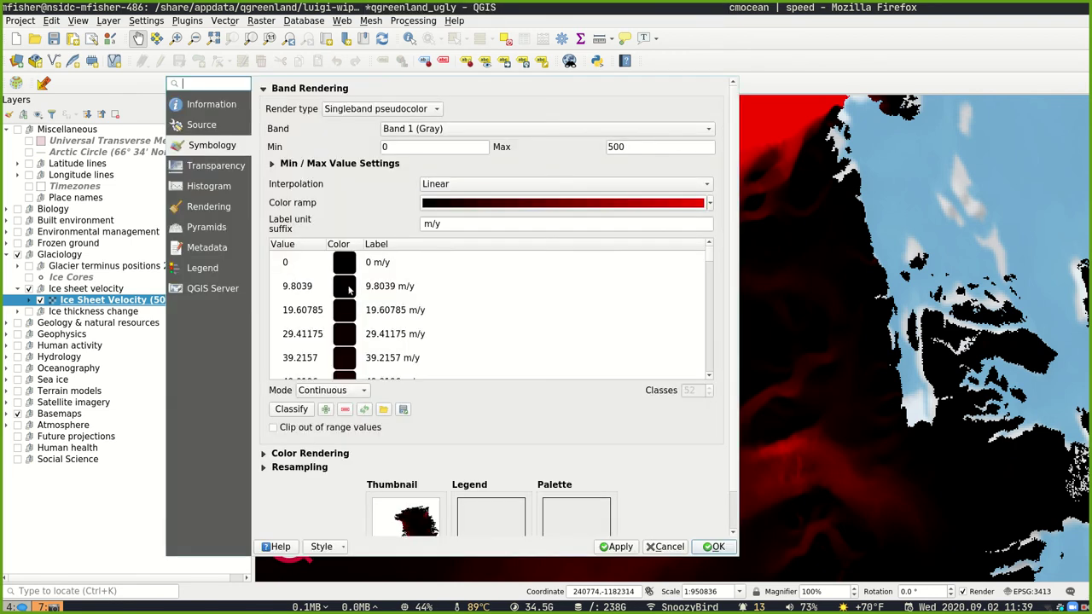
click(711, 203)
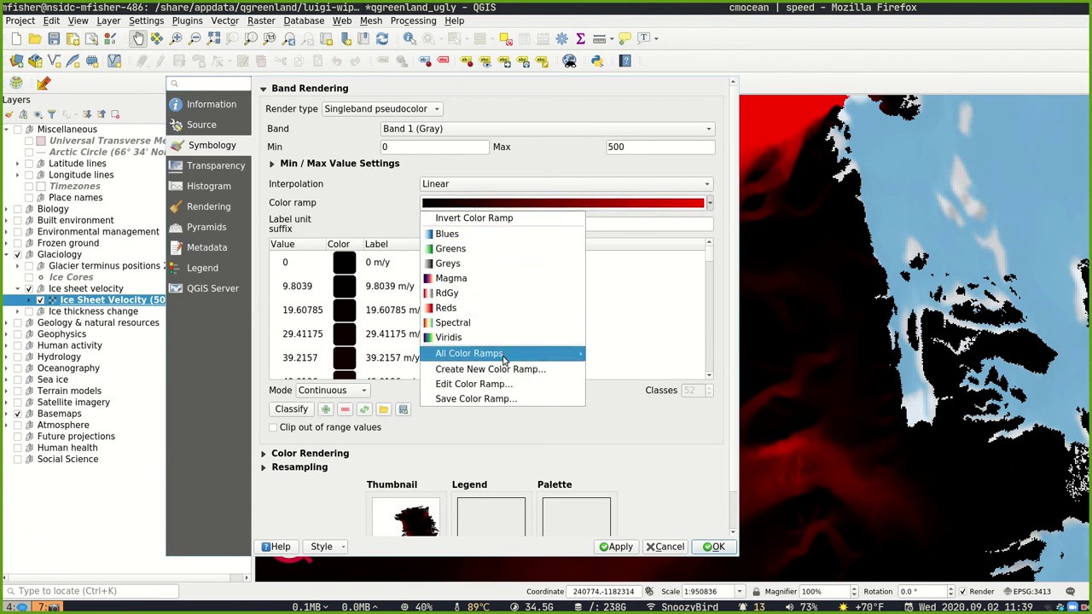
mouse_move(503, 357)
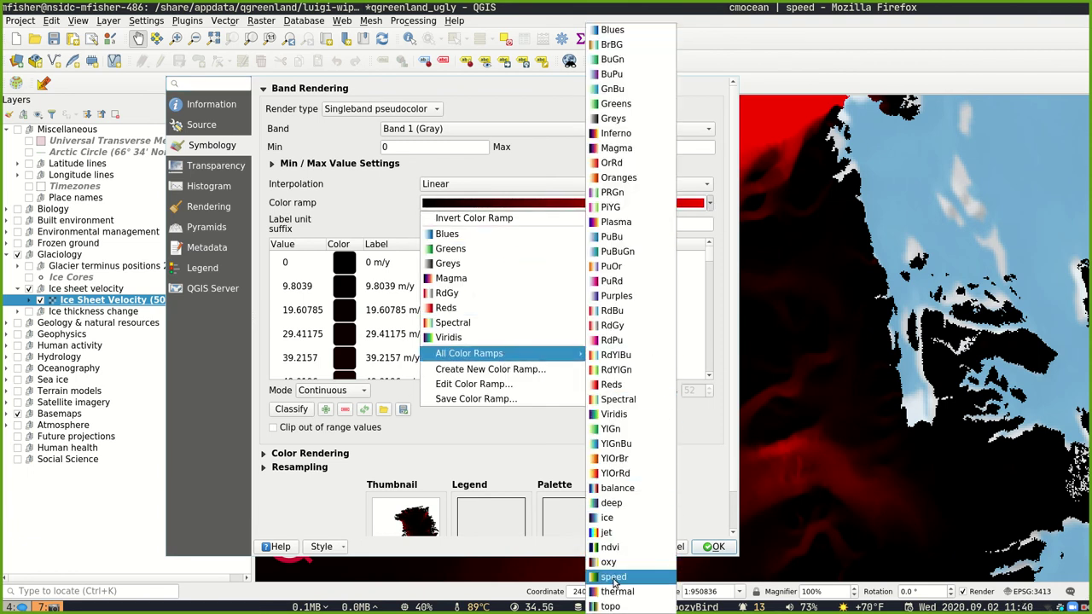
click(622, 549)
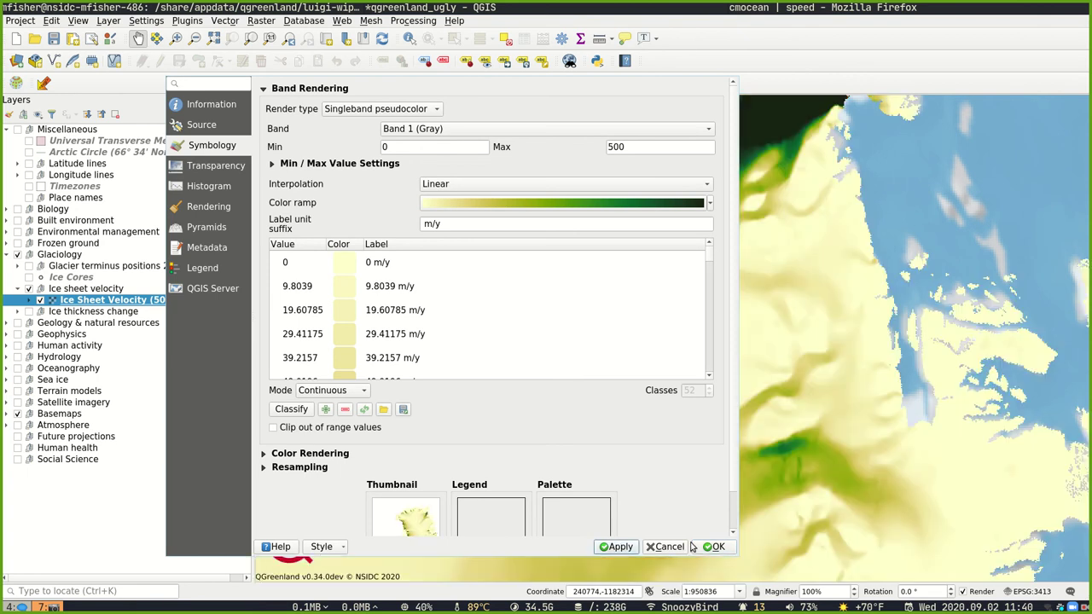
click(713, 547)
Step: Zoom out and centre the map on all of Greenland
scroll(631, 344, down, 3)
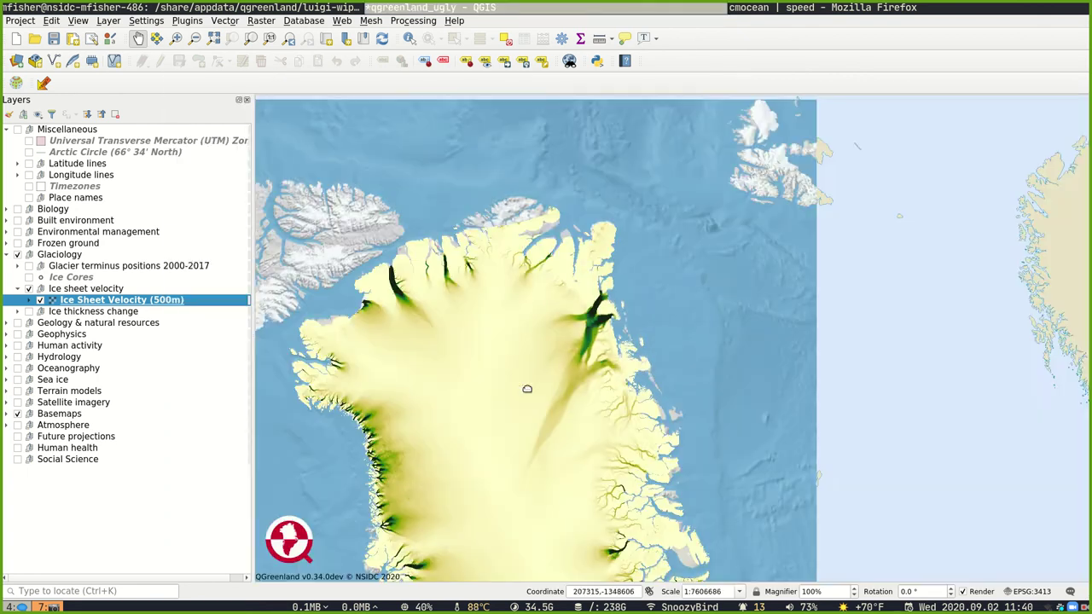
drag(527, 389, 633, 316)
scroll(657, 363, down, 1)
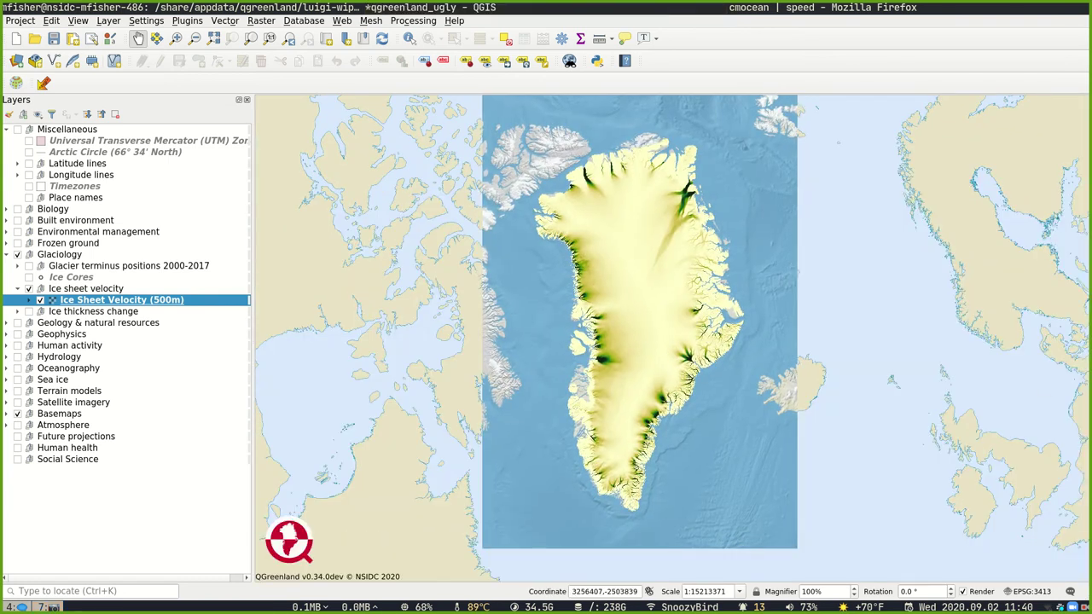
drag(585, 301, 653, 260)
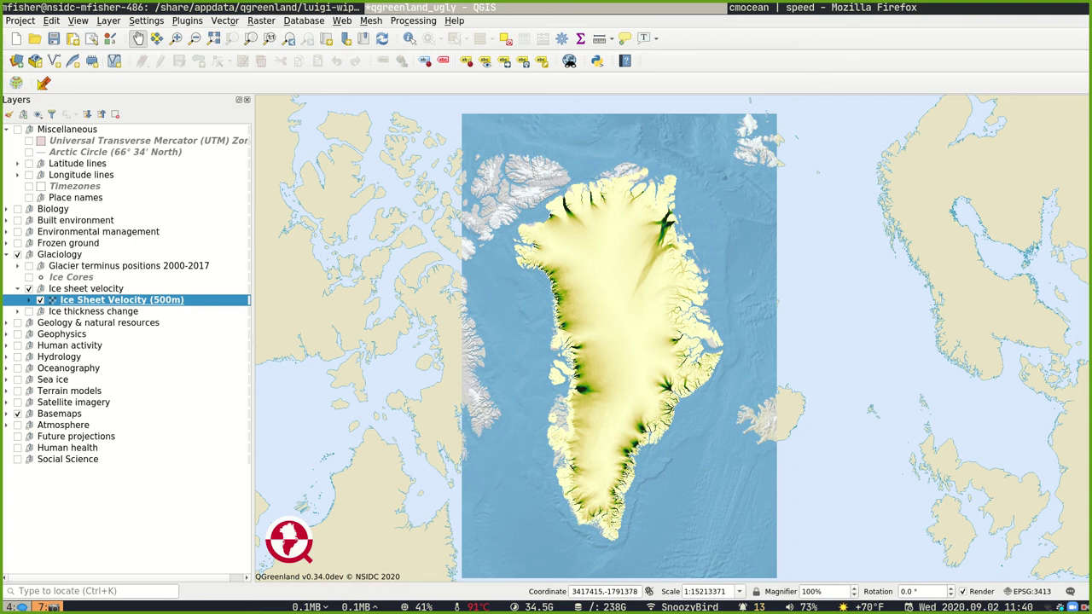
drag(758, 386, 756, 377)
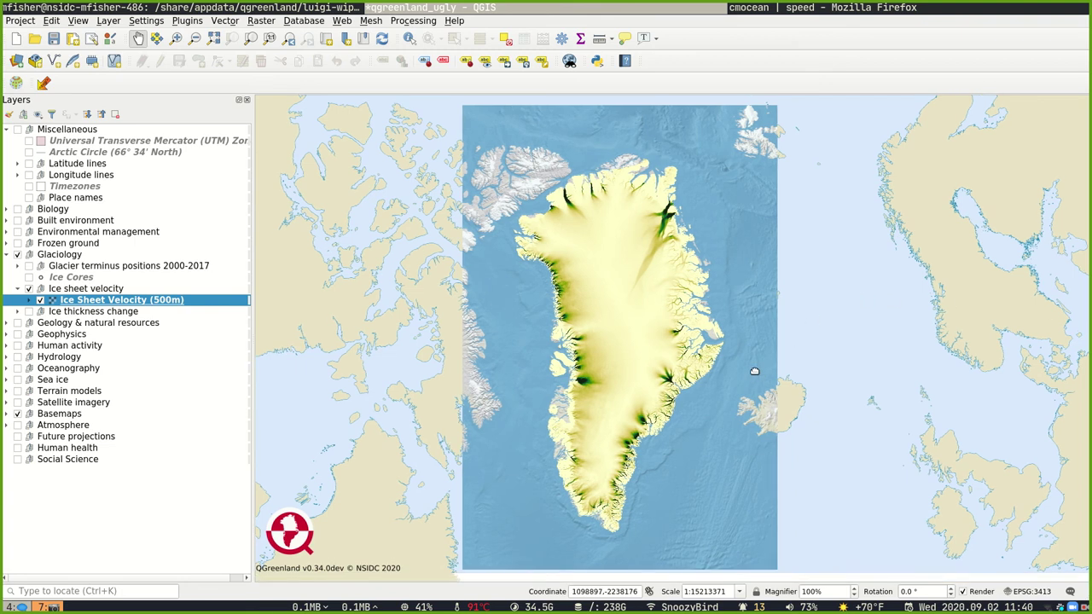
Step: Bring up the QGIS 3.10 manual page '12.1. The Style Manager' in Firefox and select its heading
click(817, 12)
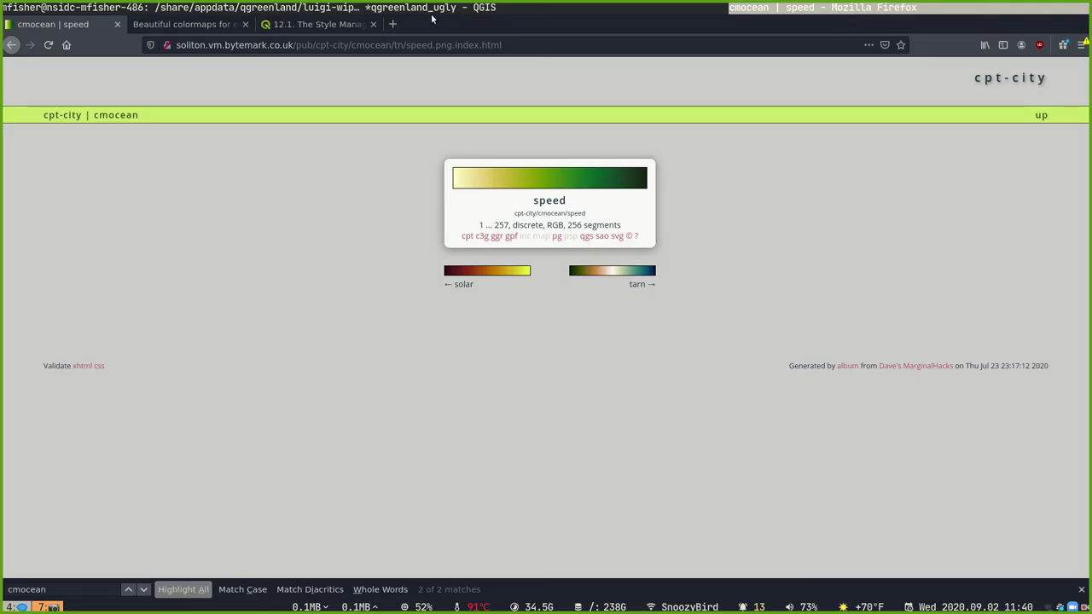
click(316, 24)
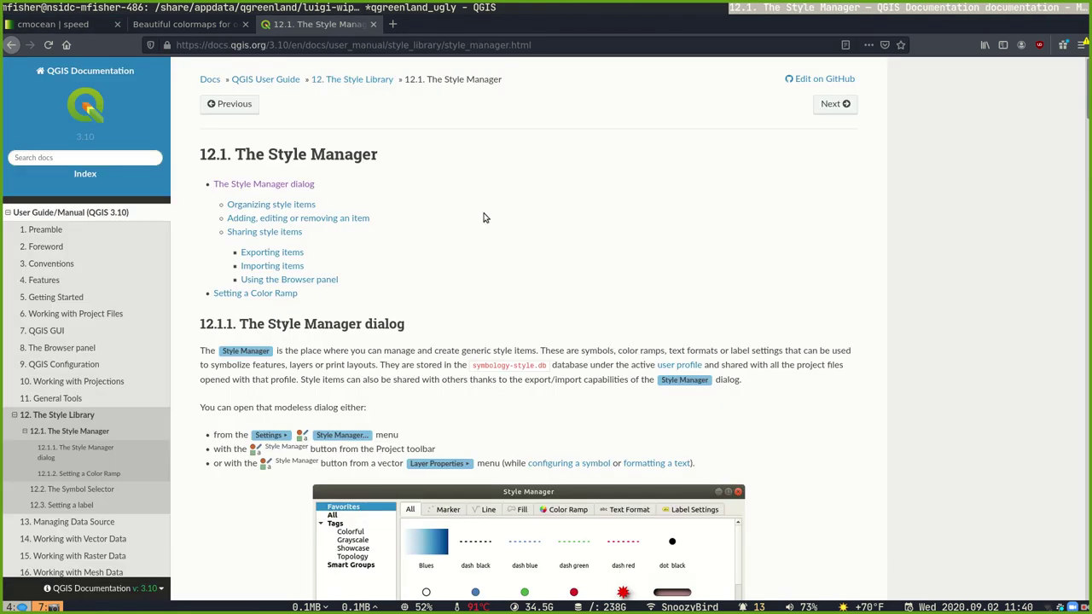
triple_click(350, 153)
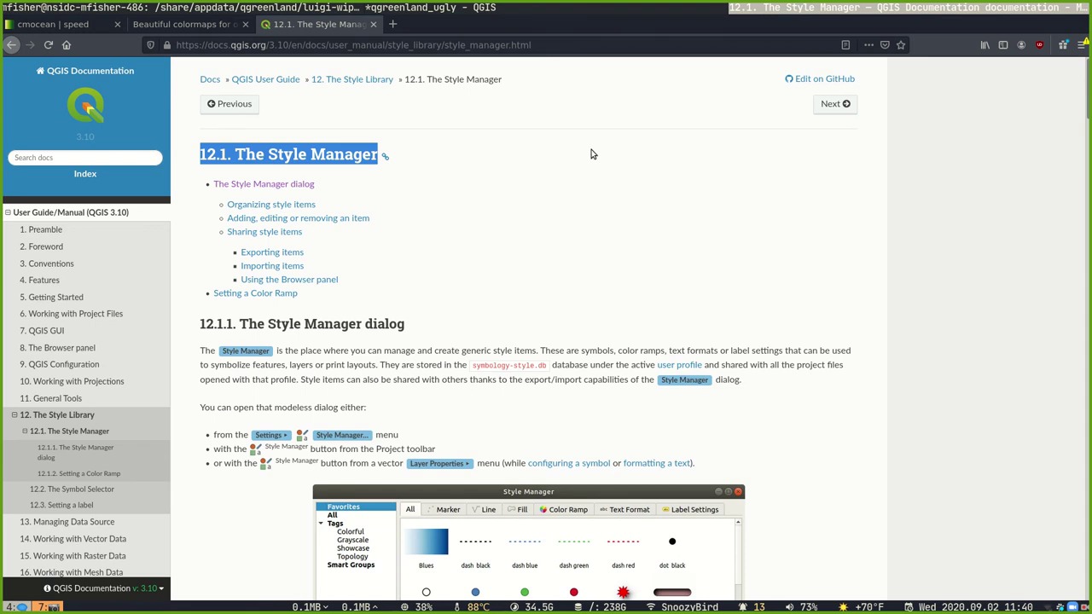
scroll(985, 122, down, 1)
drag(1087, 101, 1033, 86)
click(1084, 607)
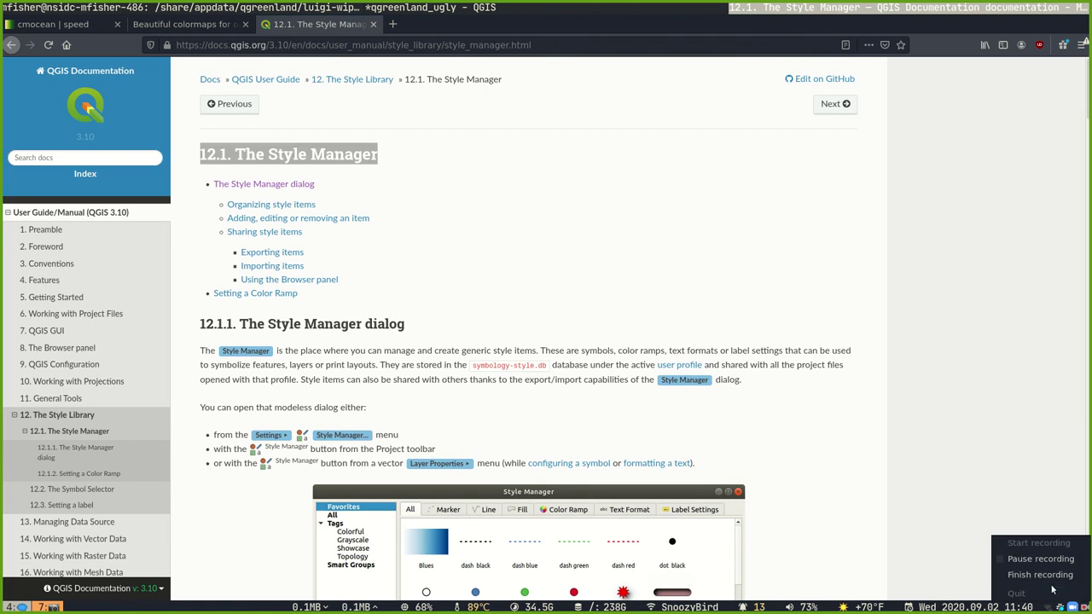